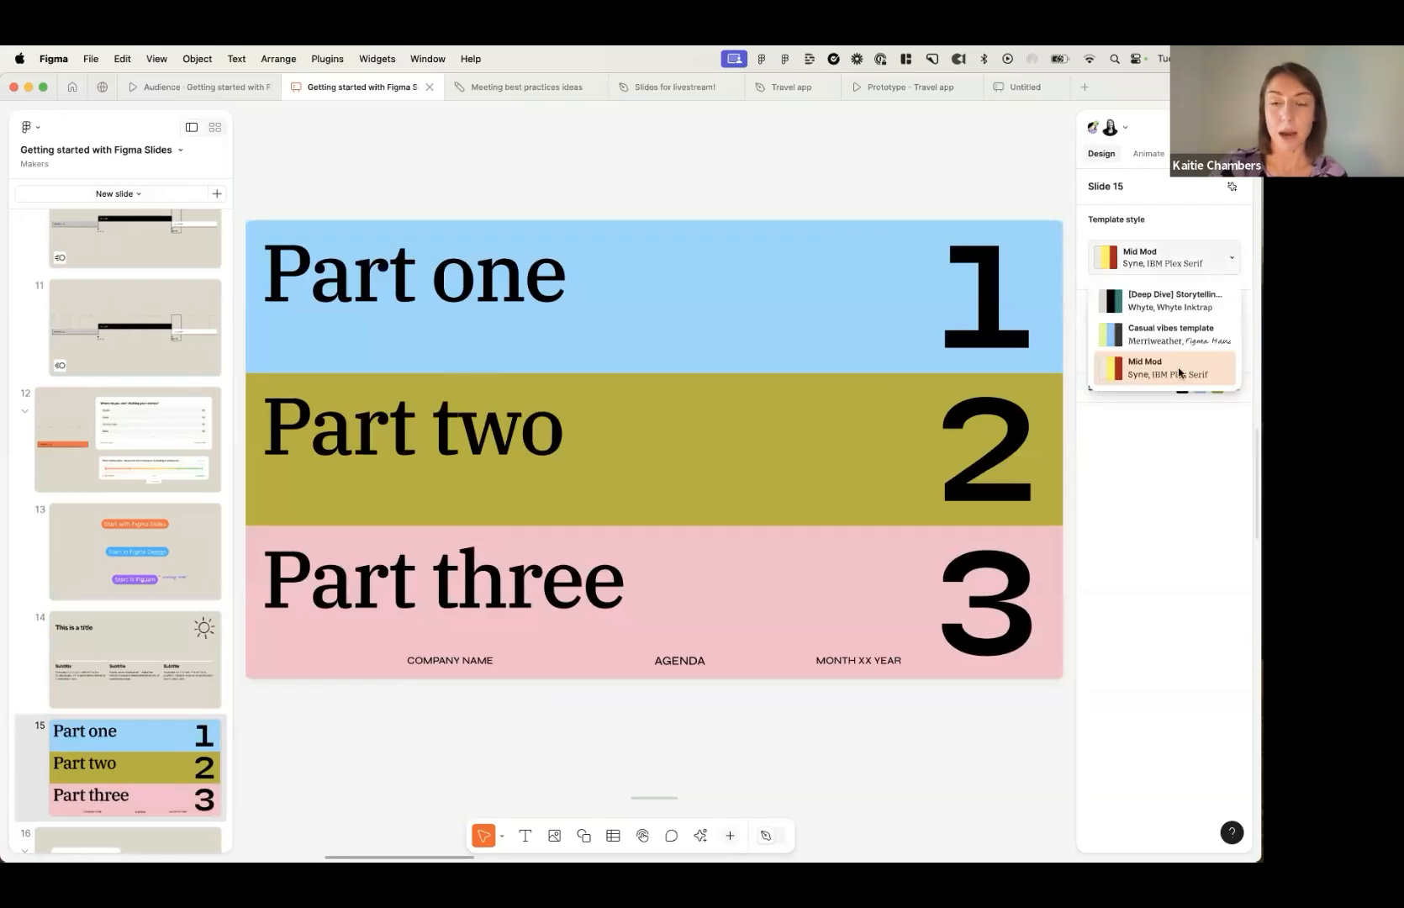
# Step: Apply the "[Deep Dive] Storytelling" template style to slide 15
pyautogui.click(1171, 302)
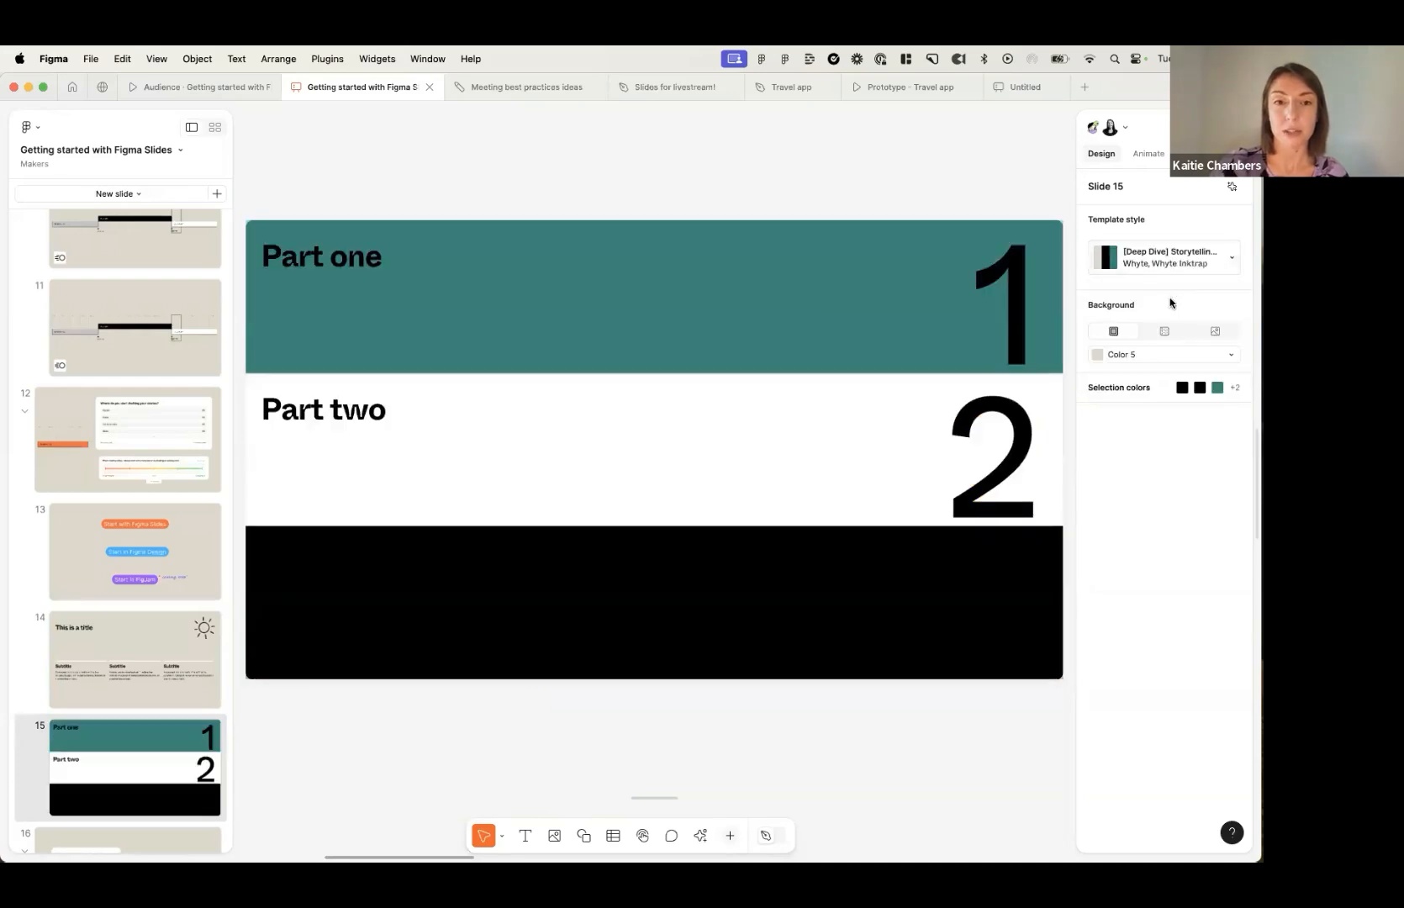
pyautogui.click(1105, 261)
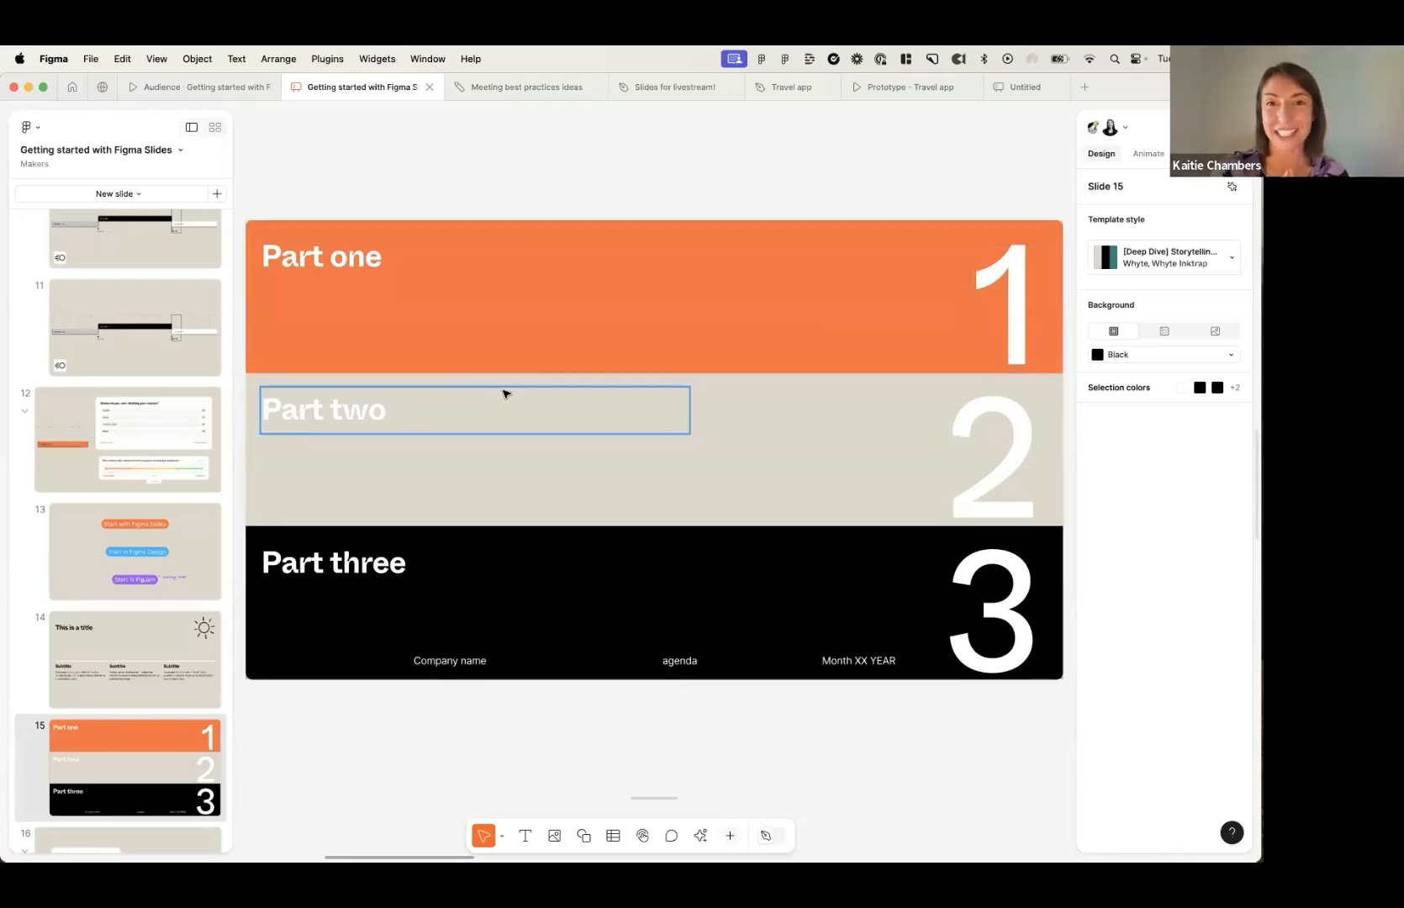
# Step: Create a new slide deck and choose to start it with an outline summarized from a FigJam board
pyautogui.click(1037, 87)
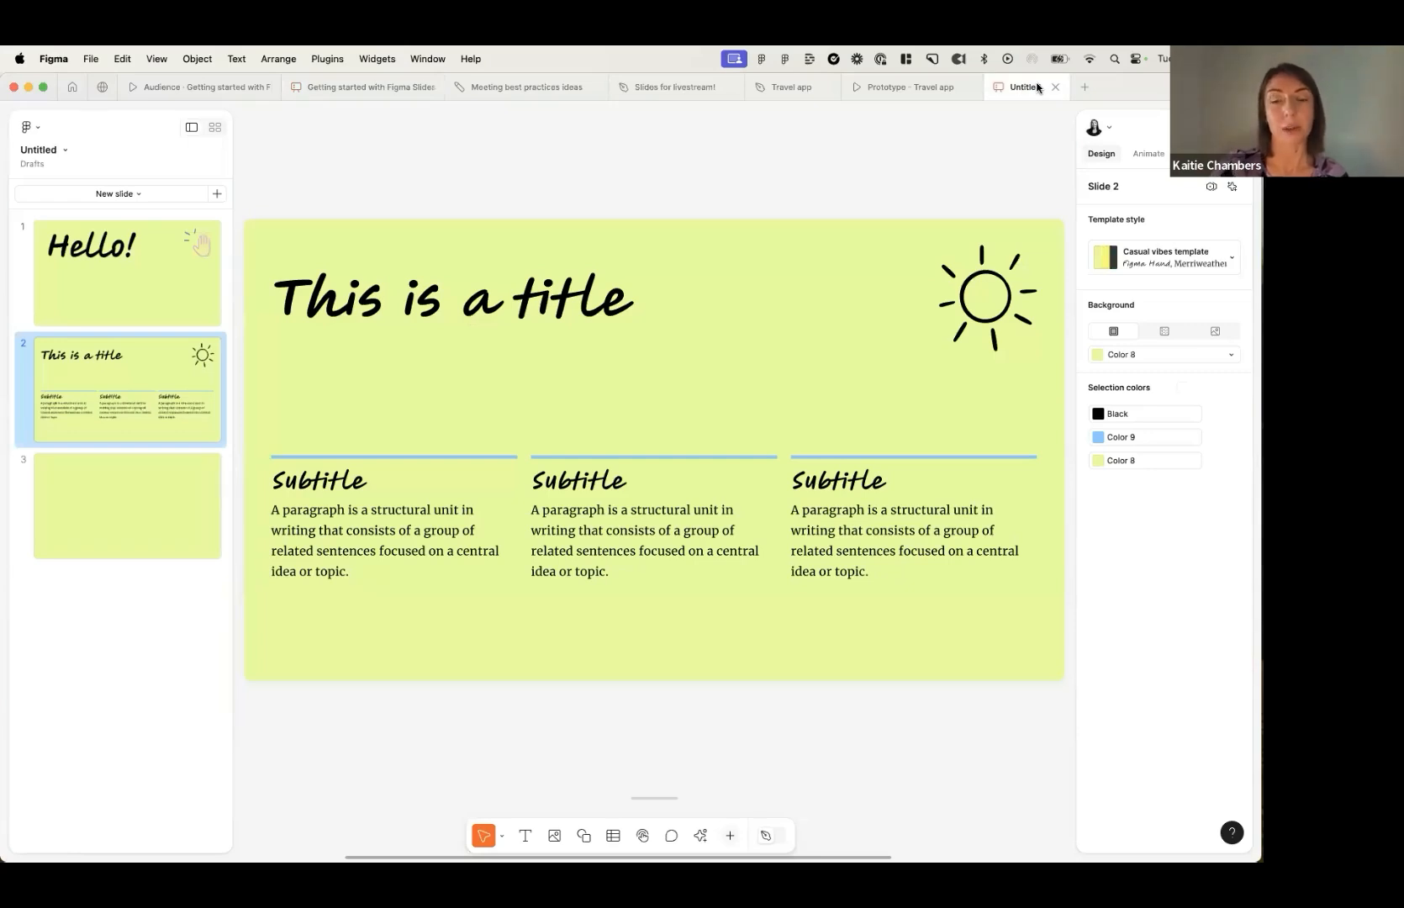
pyautogui.click(1085, 87)
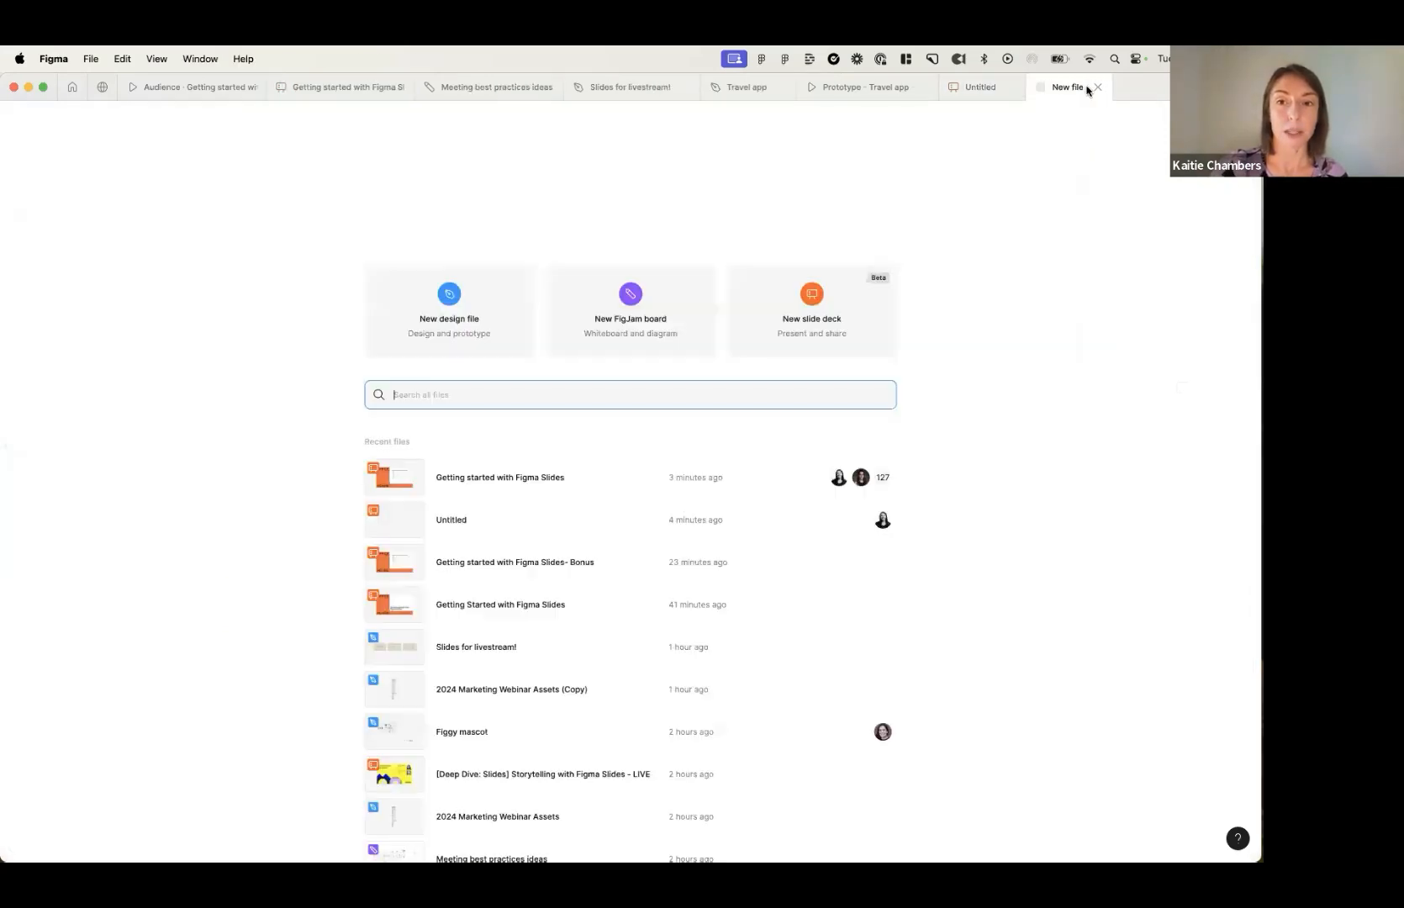
pyautogui.click(841, 306)
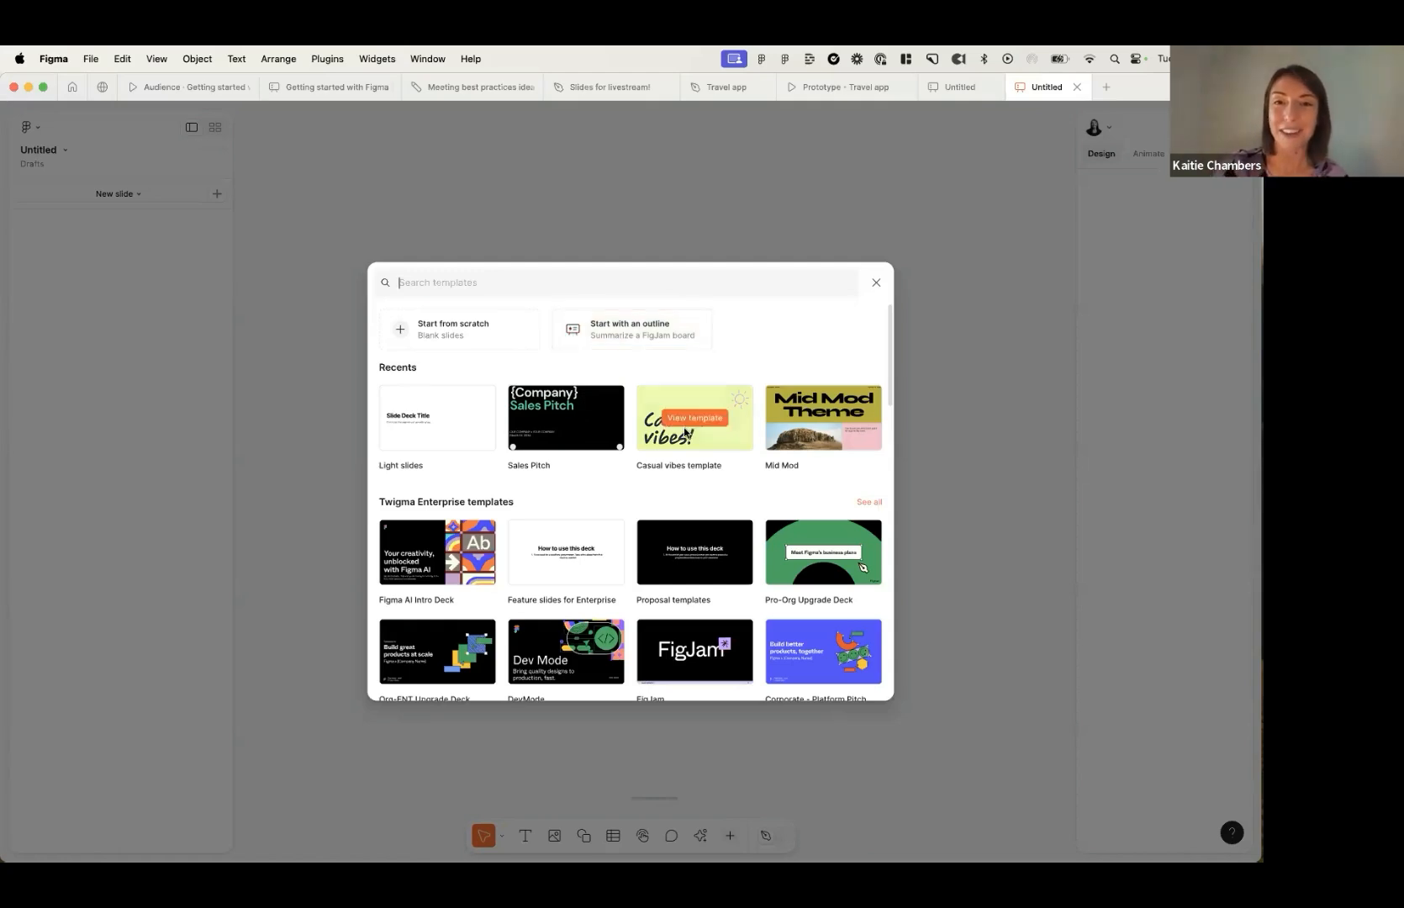
pyautogui.click(629, 335)
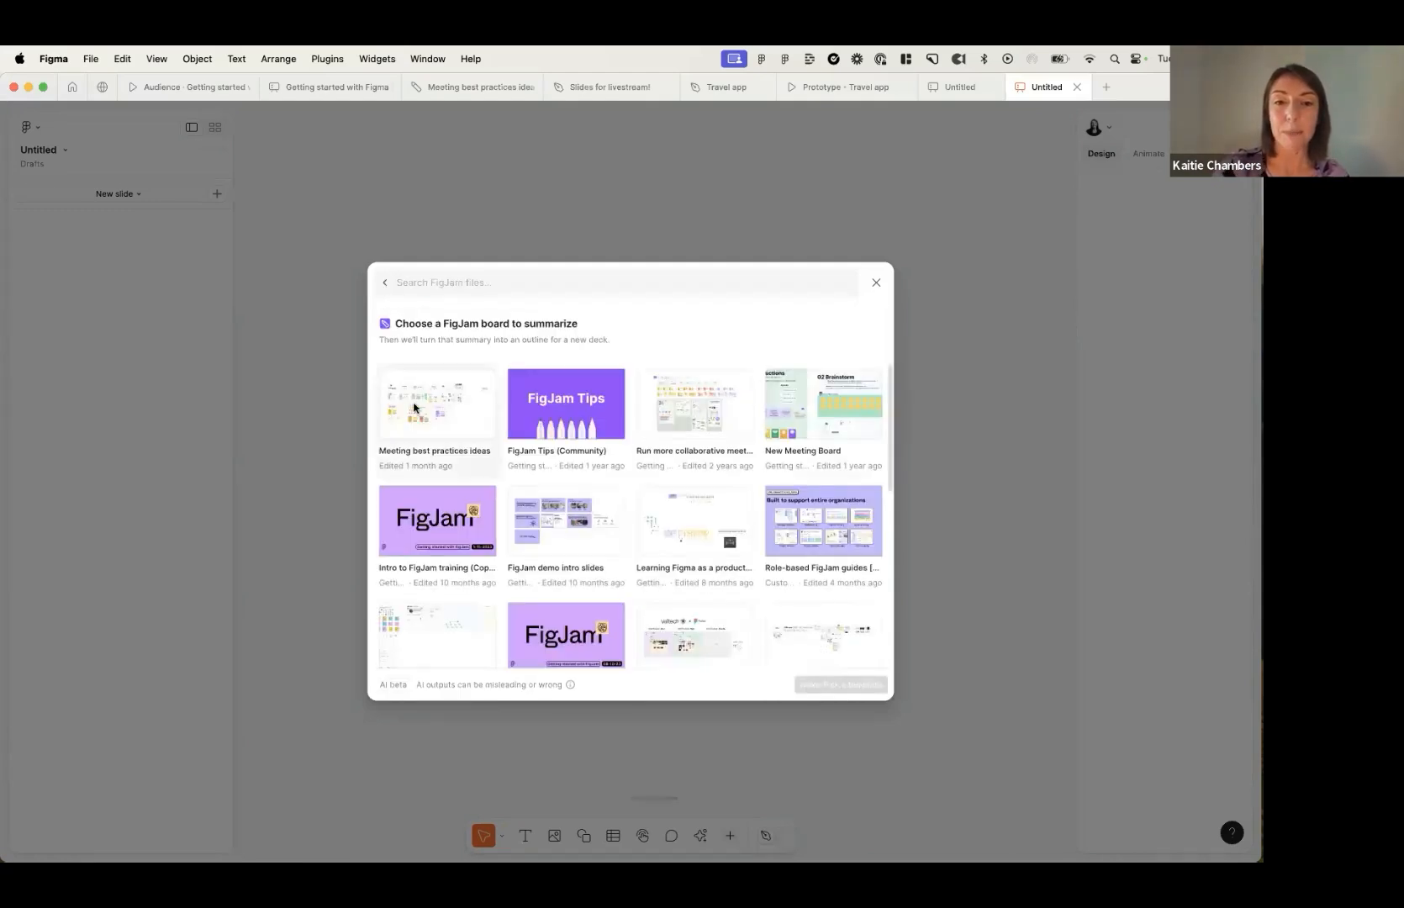
# Step: Look over the "Meeting best practices ideas" FigJam board and choose it as the source for the new deck's outline
pyautogui.click(450, 88)
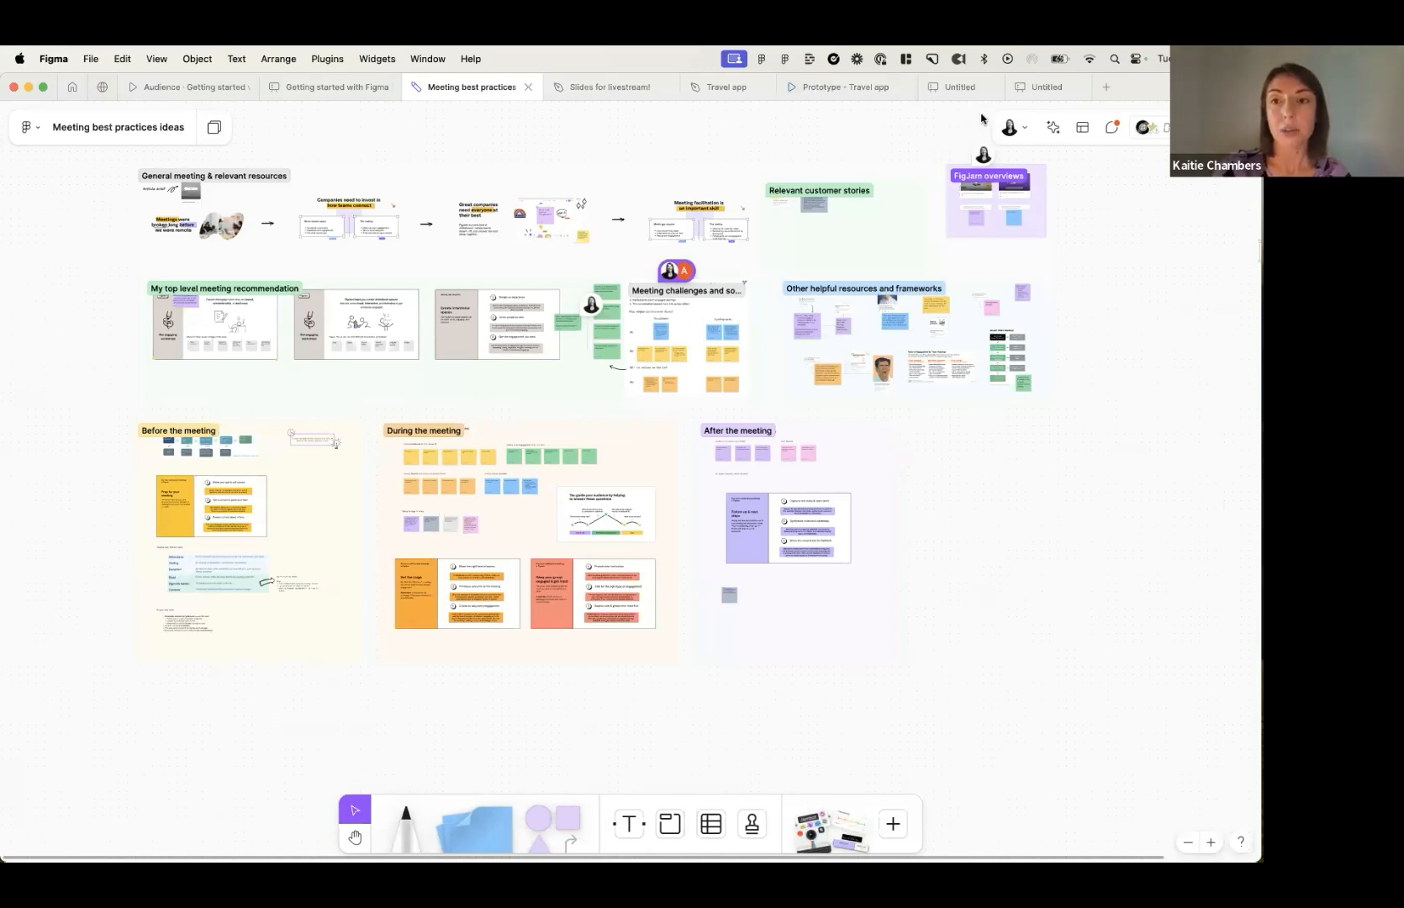
pyautogui.click(1030, 91)
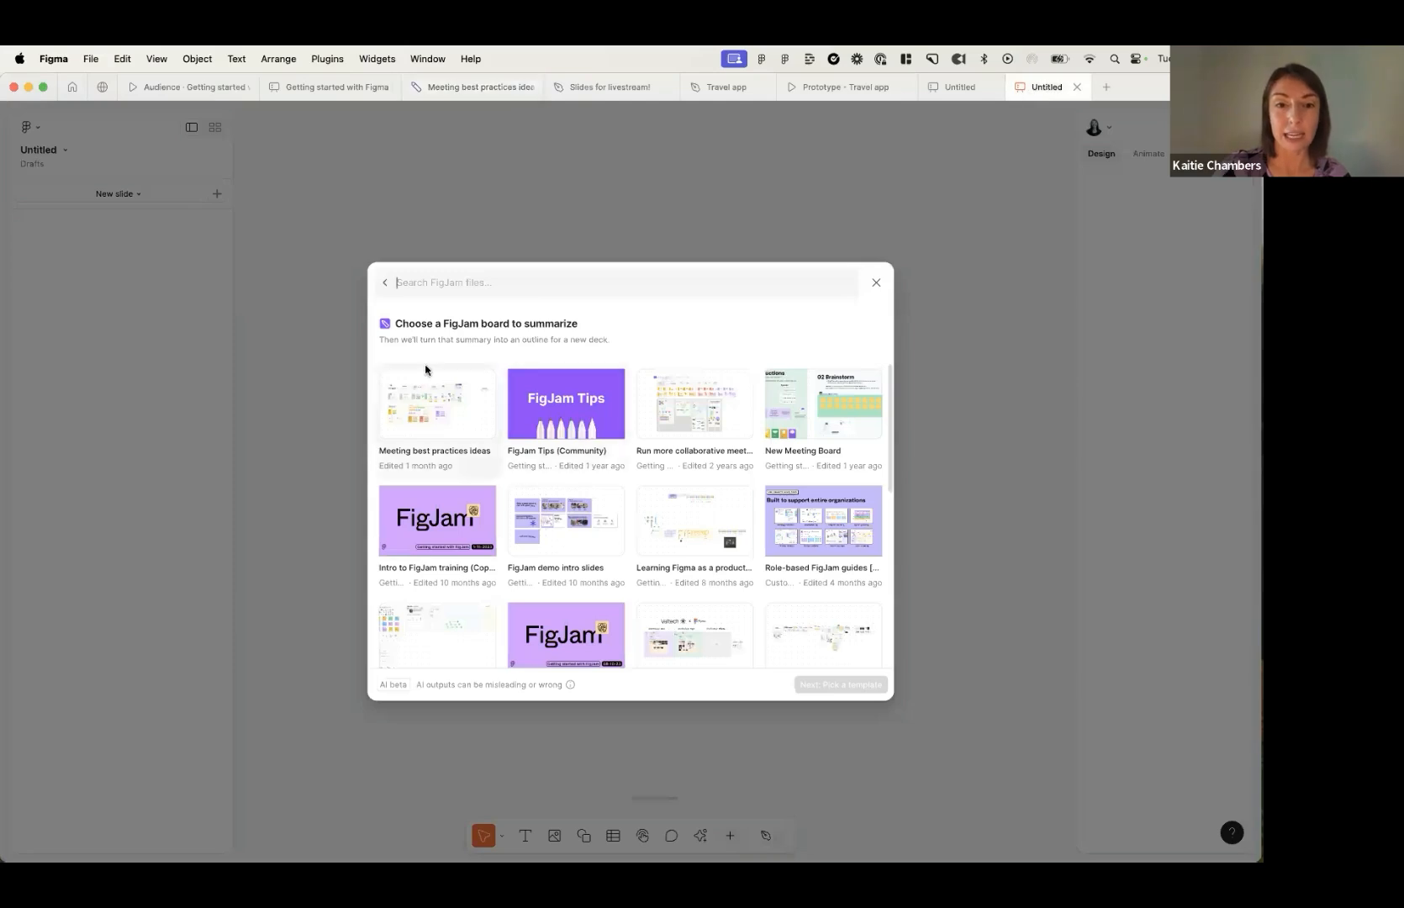
pyautogui.click(451, 413)
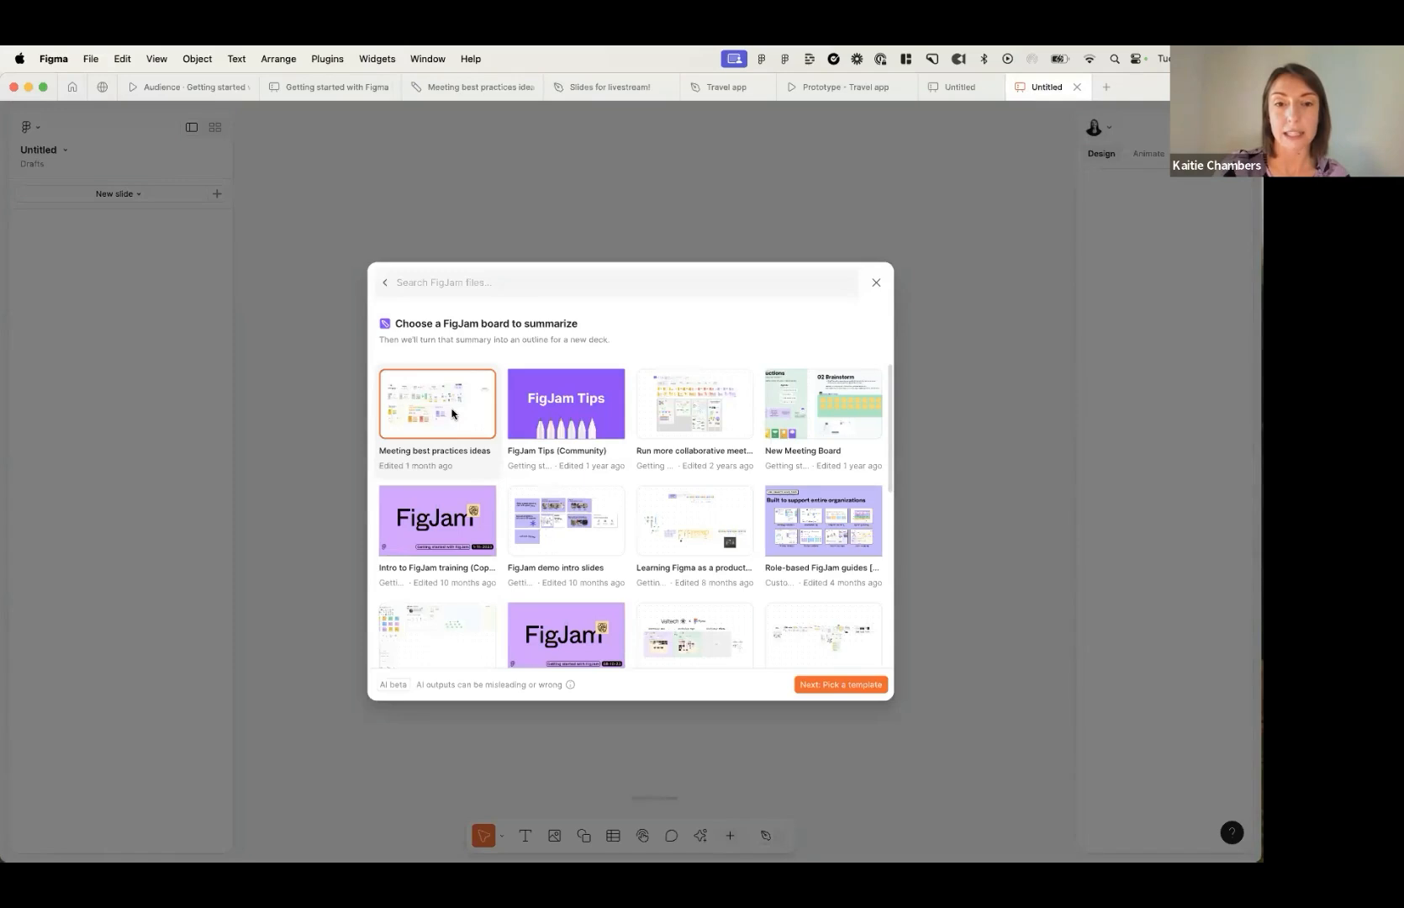
pyautogui.click(828, 688)
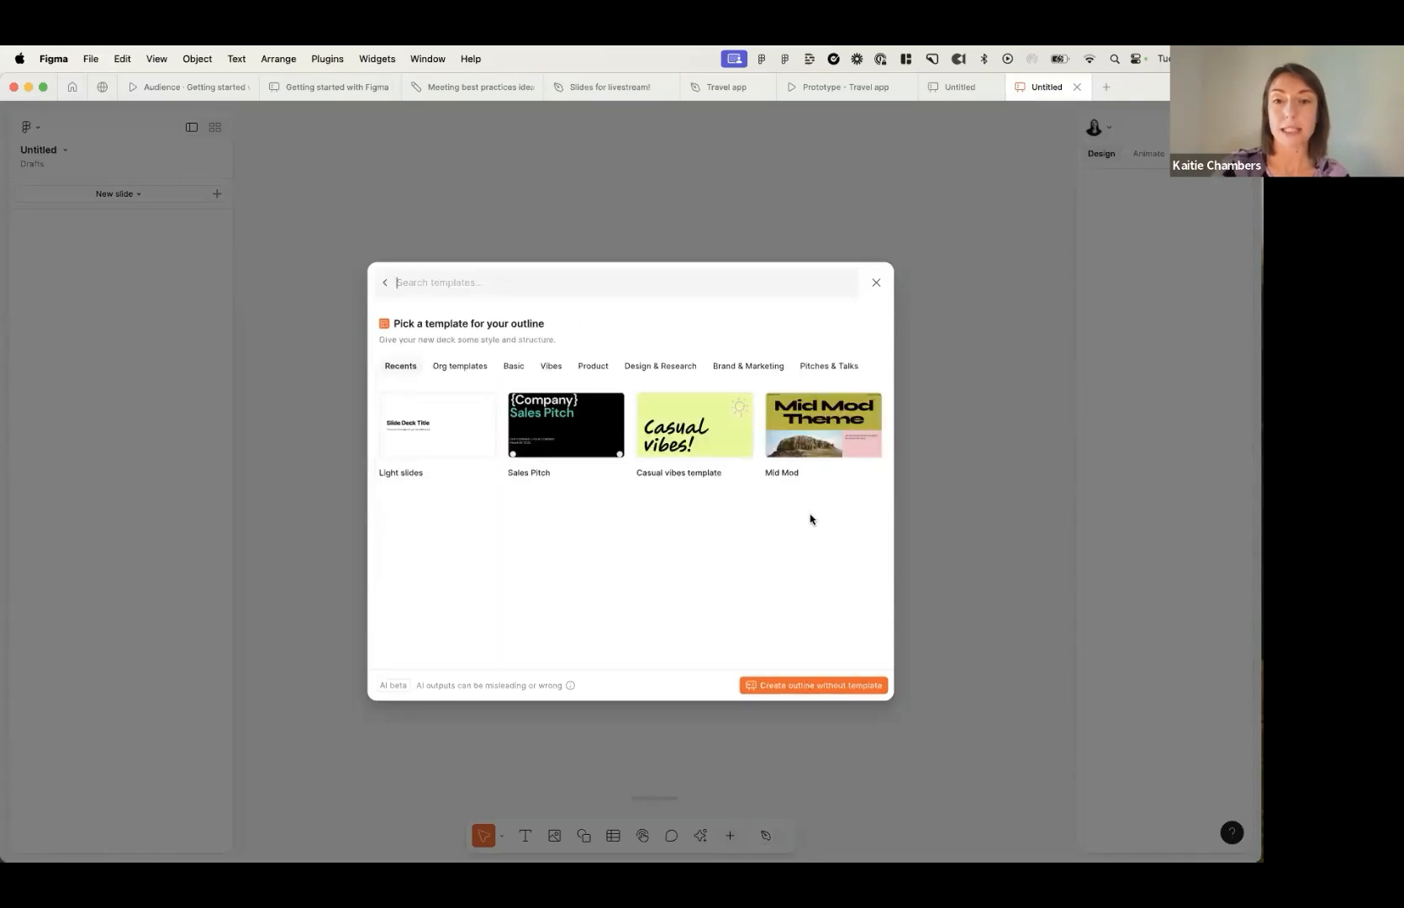
# Step: Generate the outline using the "Basic process deck" template from the Vibes category
pyautogui.click(550, 367)
pyautogui.scroll(-1, 578, 580)
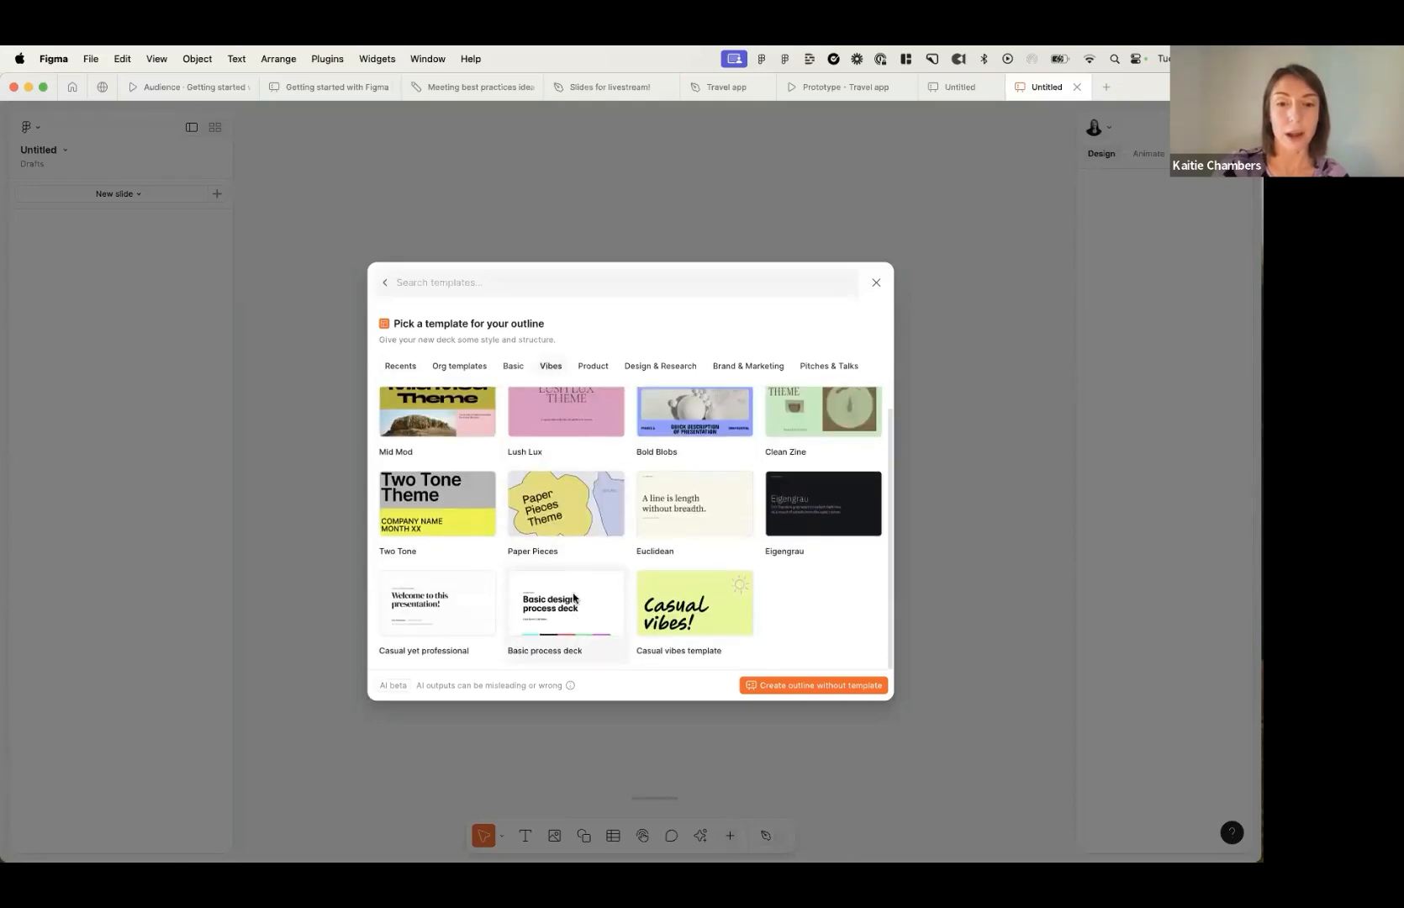
pyautogui.click(567, 615)
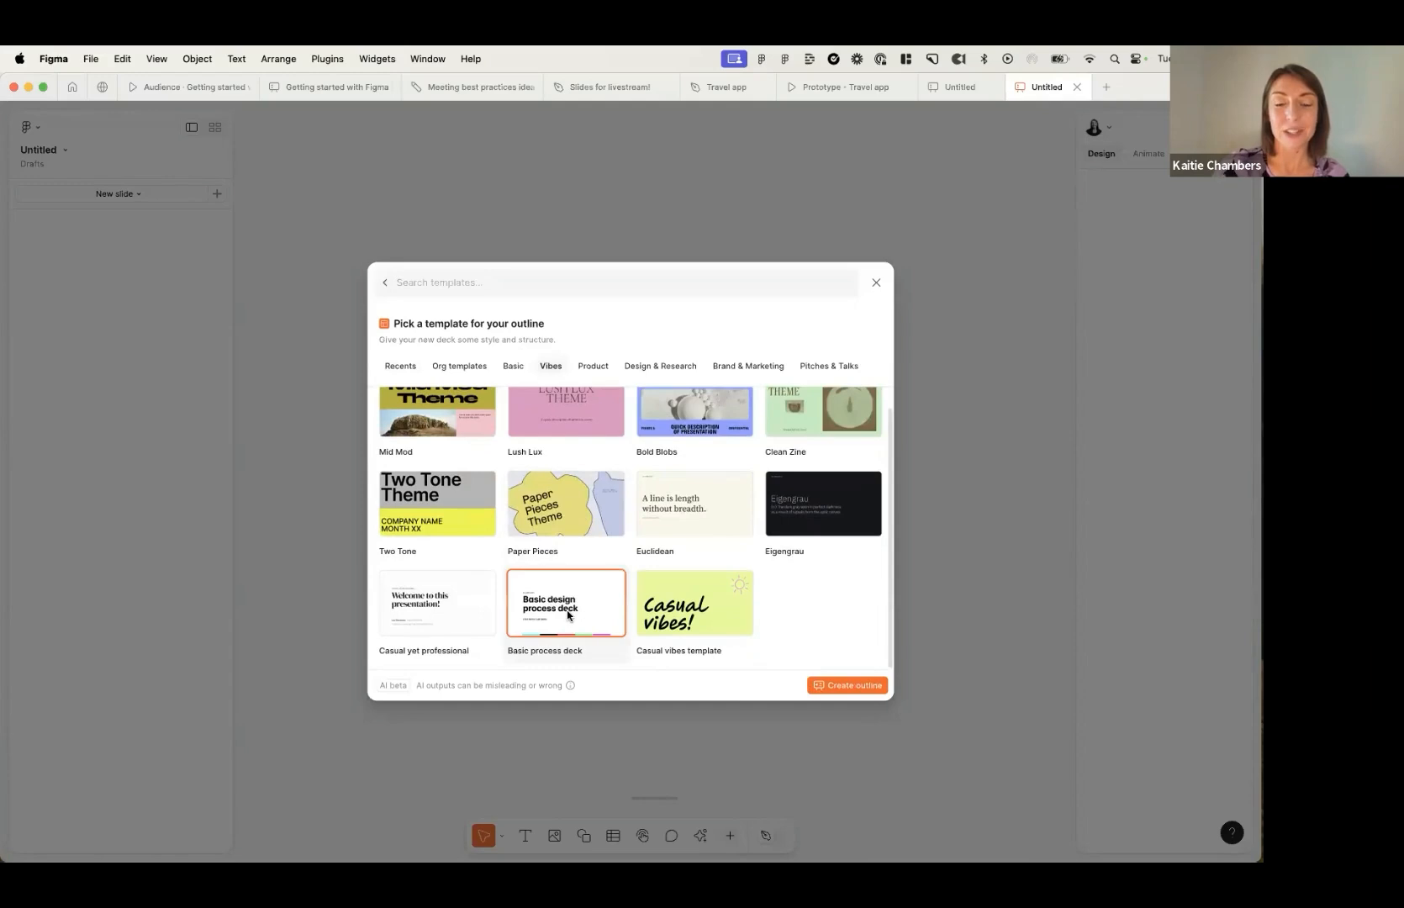
pyautogui.click(847, 686)
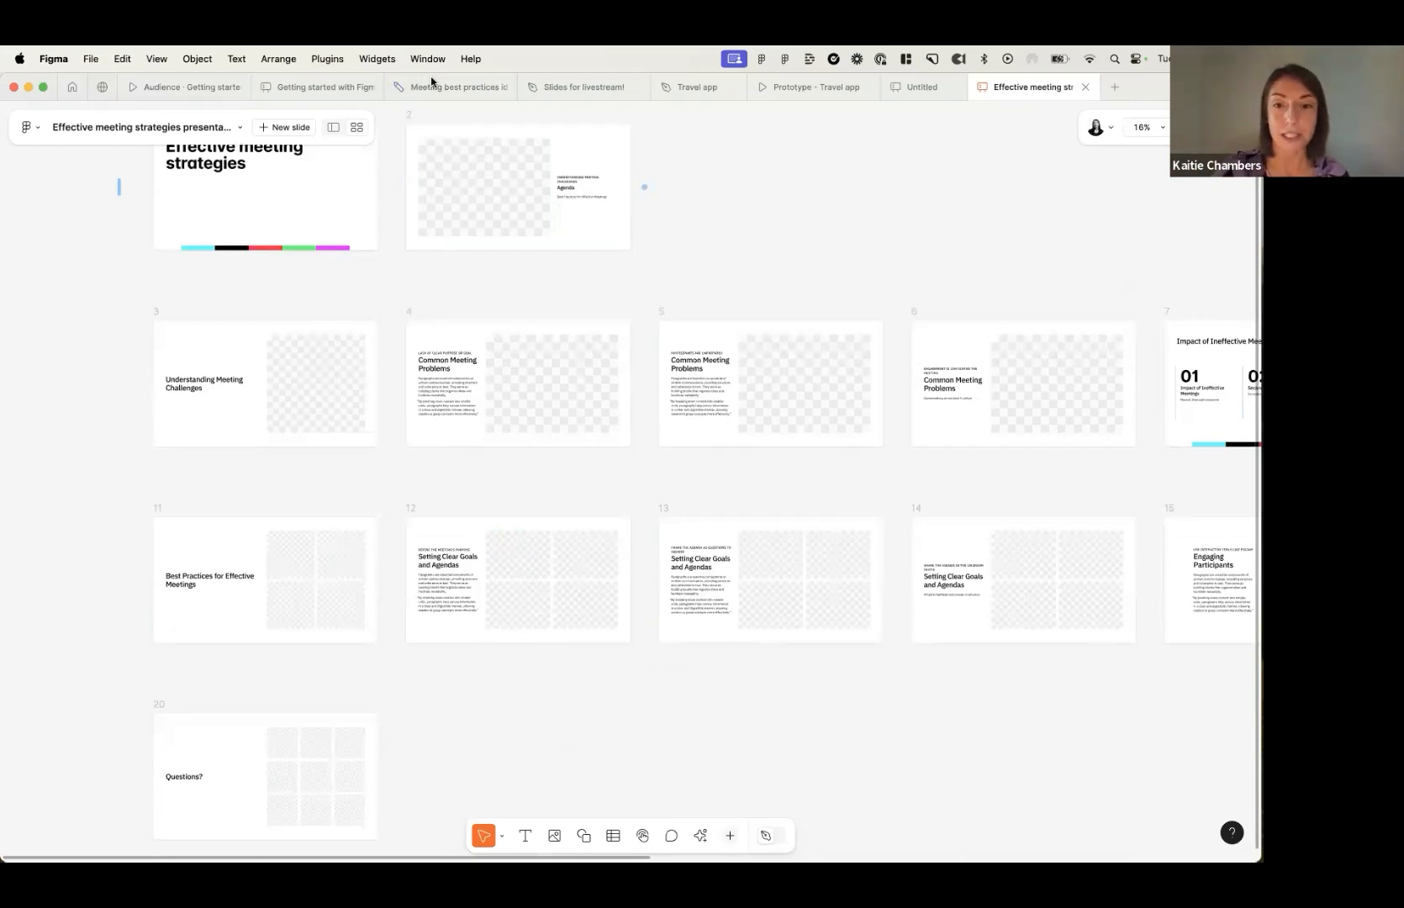
# Step: Examine the generated meeting strategies deck, including the slide row that begins with "Understanding Meeting Challenges"
pyautogui.scroll(2, 335, 285)
pyautogui.hscroll(-2, 335, 285)
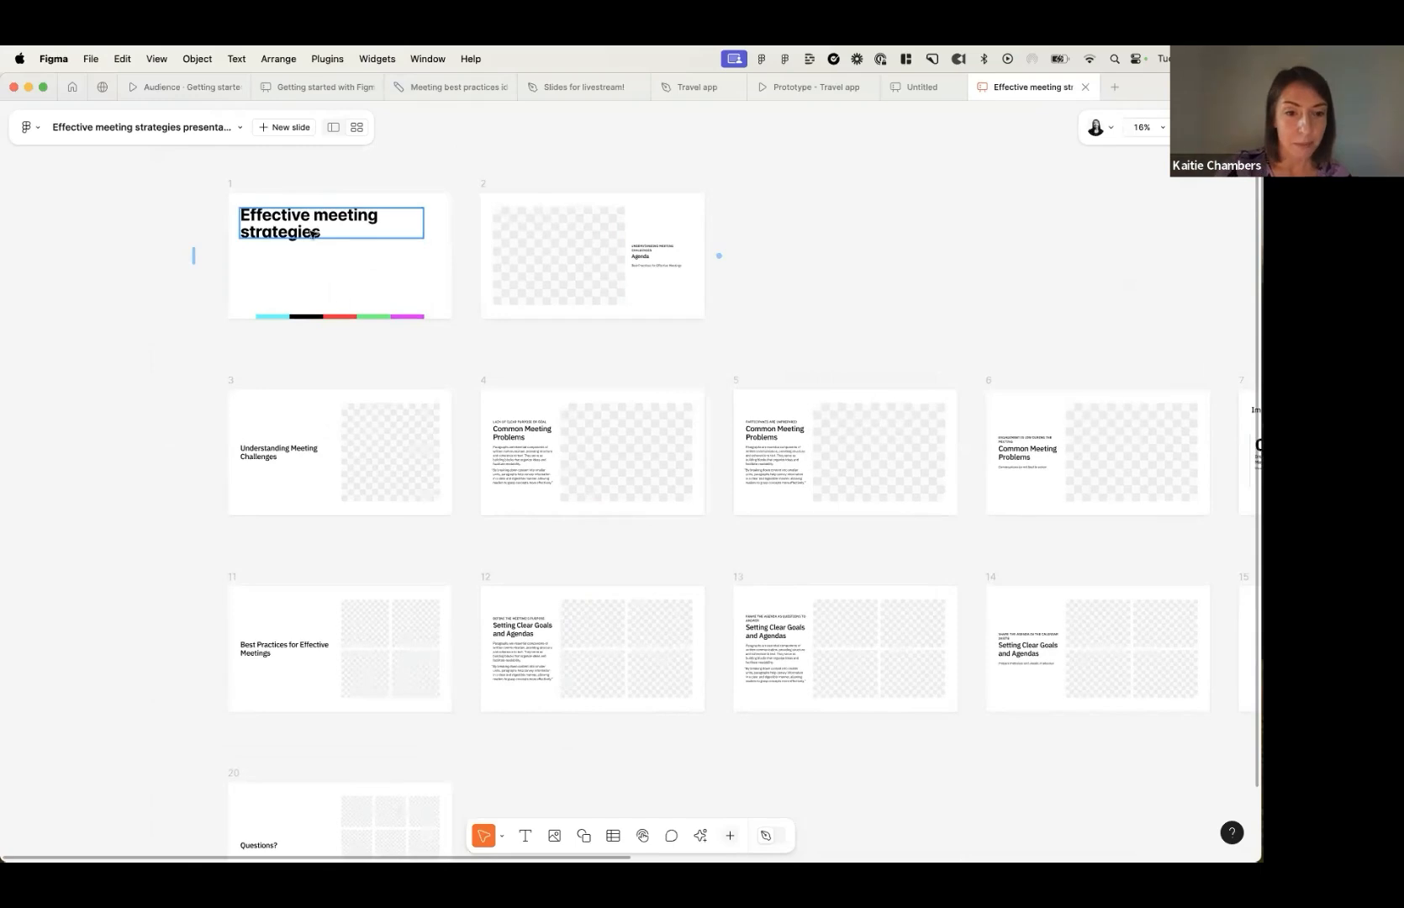
pyautogui.moveTo(194, 458)
pyautogui.mouseDown()
pyautogui.moveTo(194, 590)
pyautogui.moveTo(209, 464)
pyautogui.mouseUp()
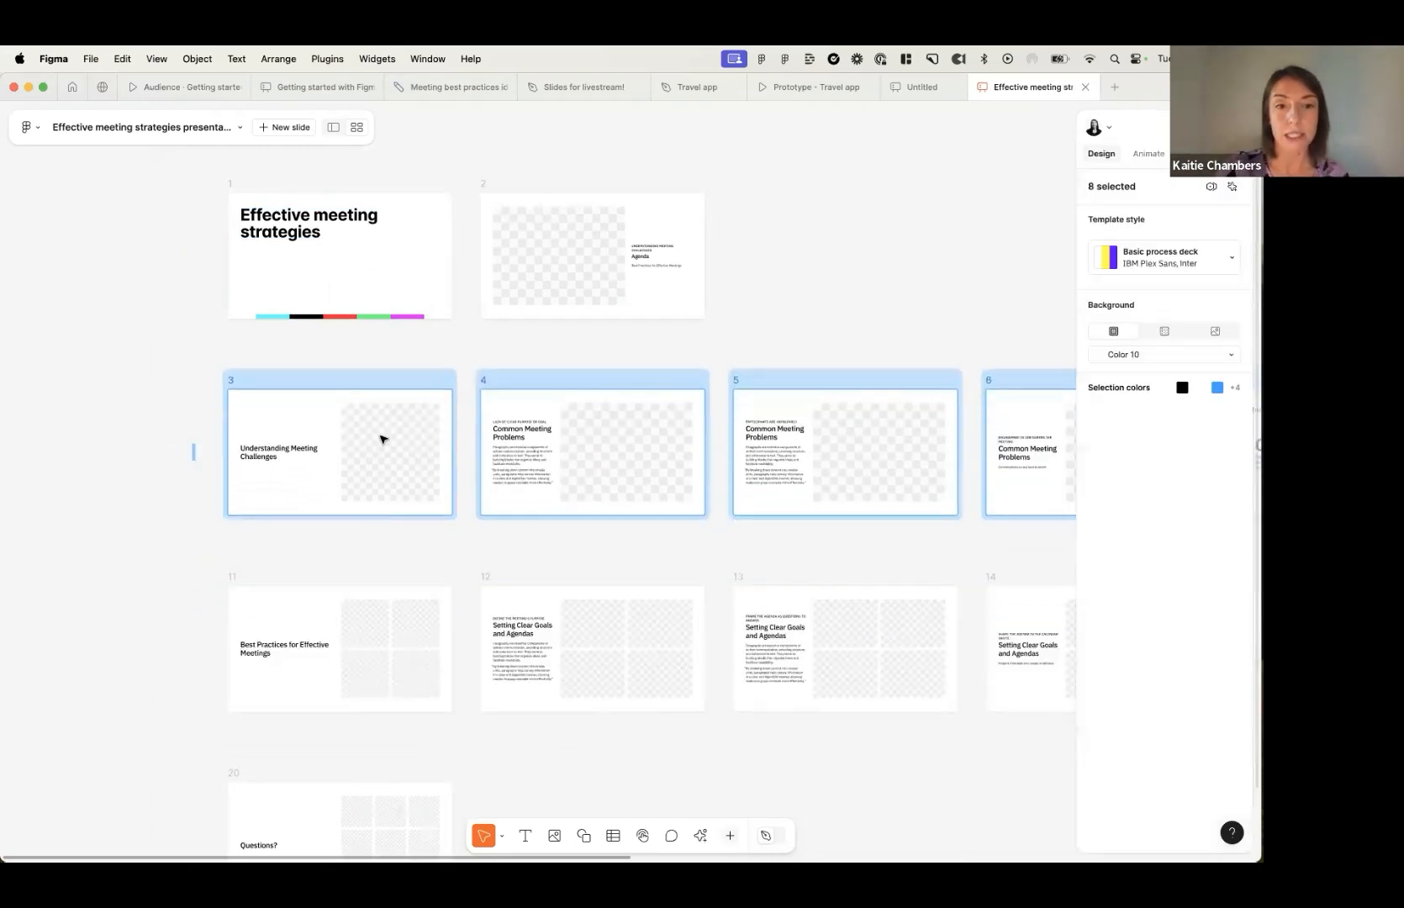
pyautogui.scroll(-2, 380, 437)
pyautogui.hscroll(-2, 381, 438)
pyautogui.scroll(-2, 380, 438)
pyautogui.hscroll(-2, 381, 438)
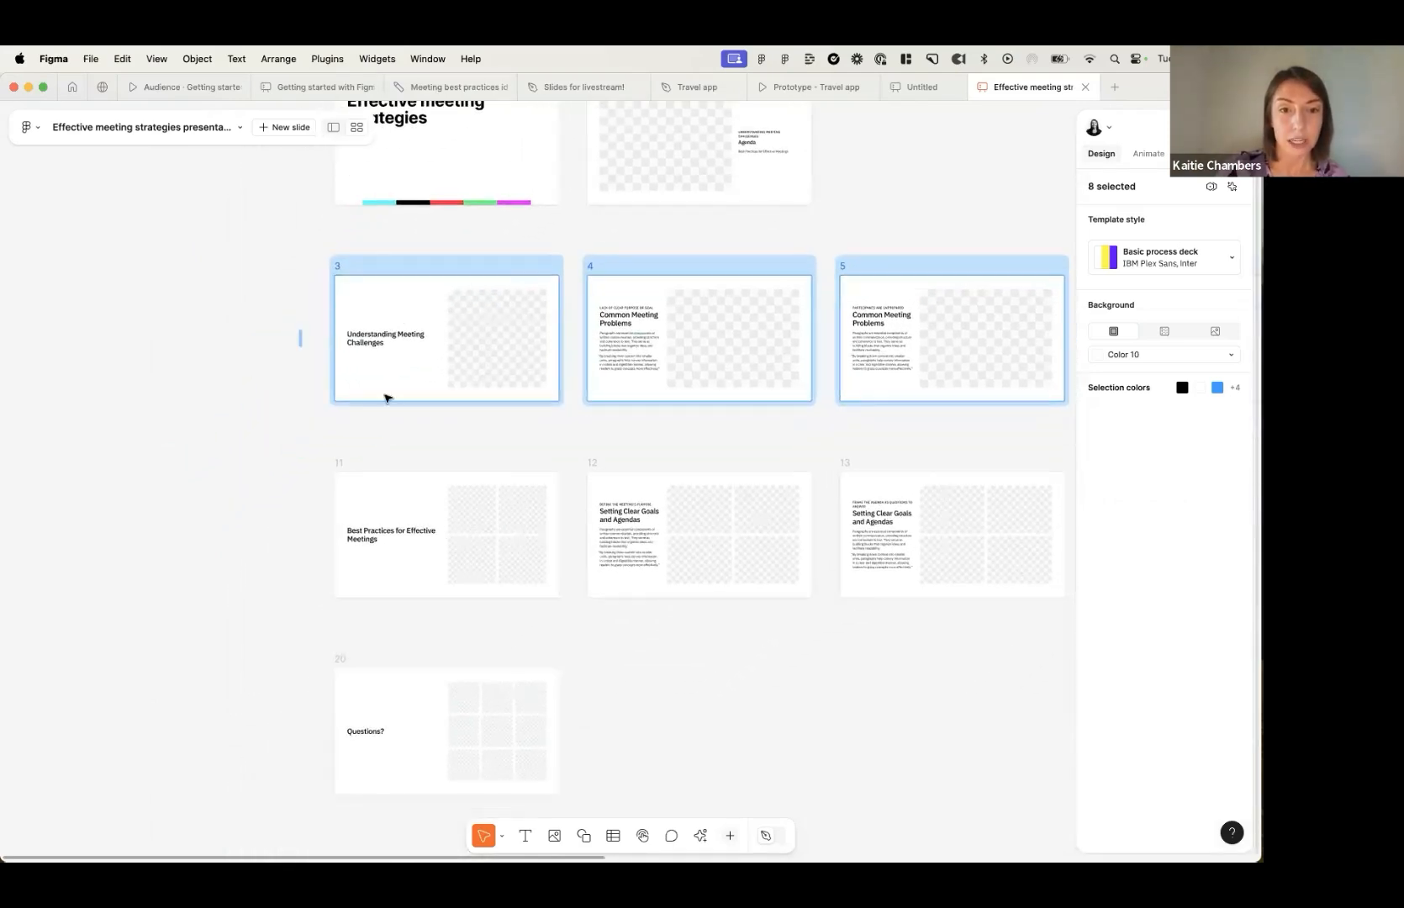
pyautogui.scroll(3, 389, 510)
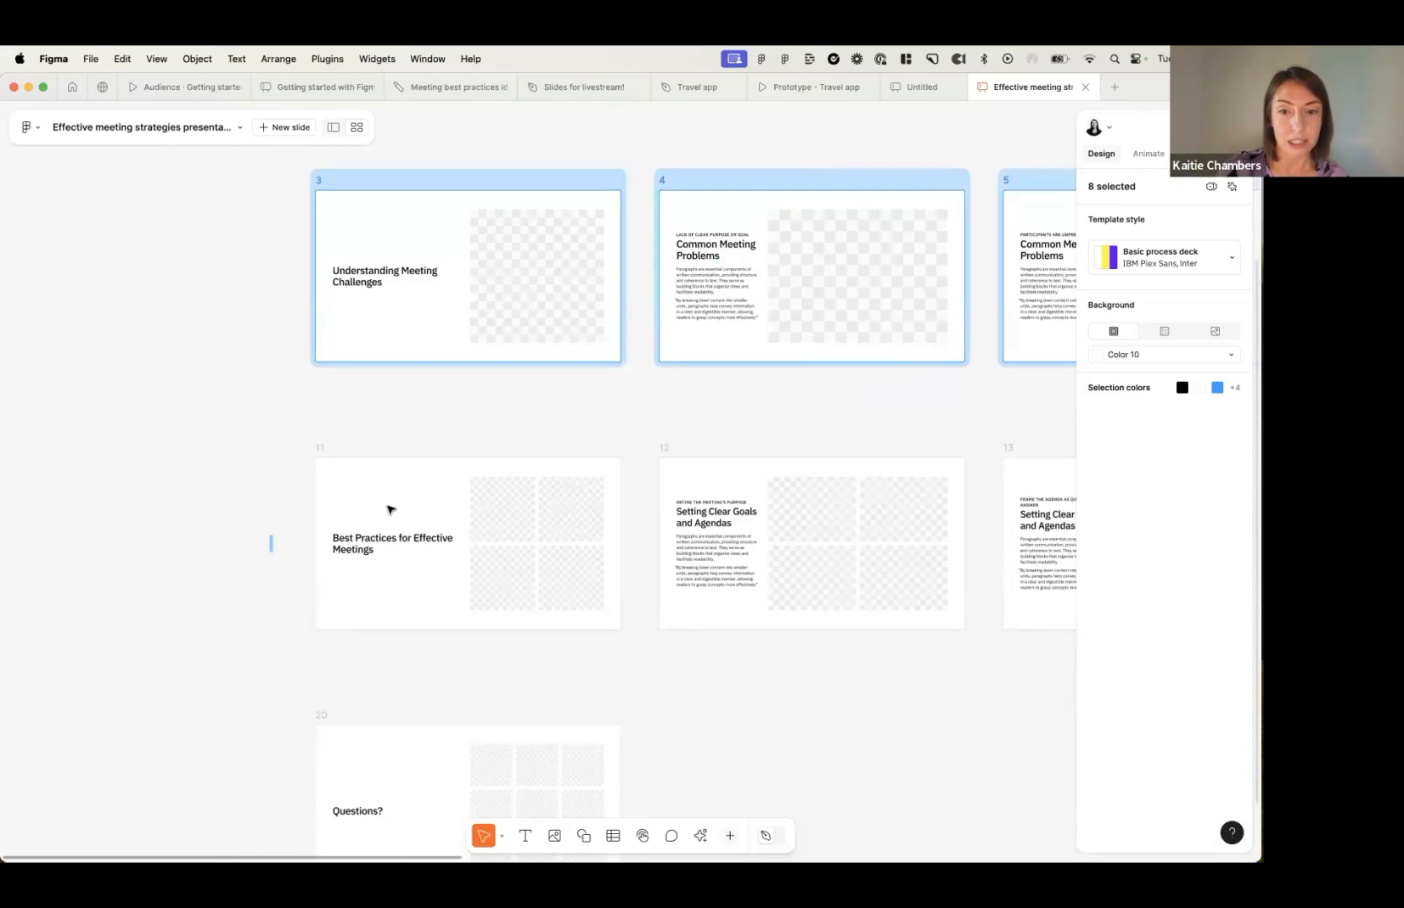
pyautogui.hscroll(5, 388, 509)
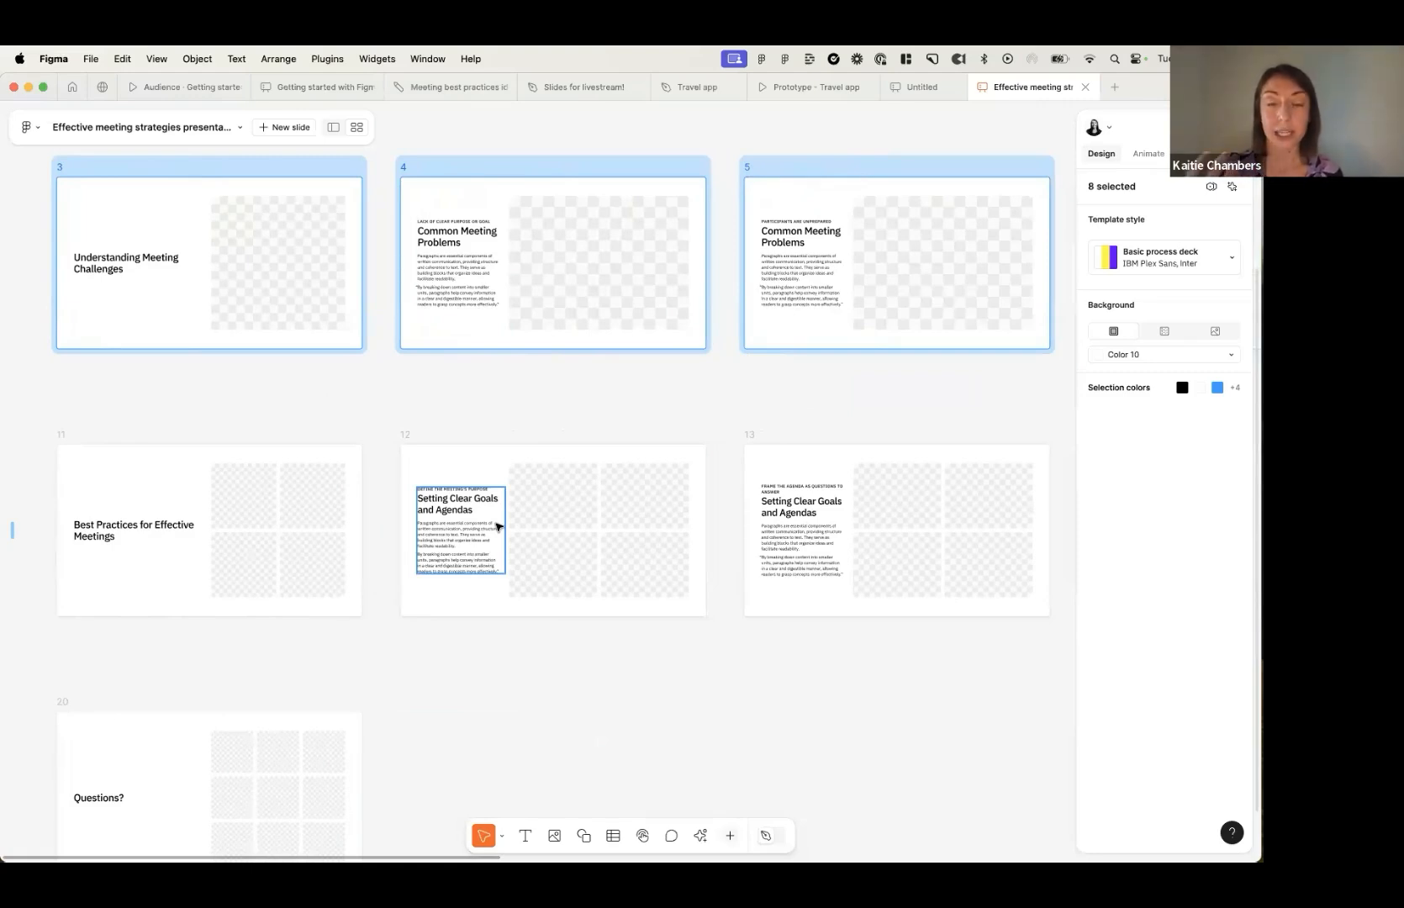
pyautogui.scroll(-5, 497, 527)
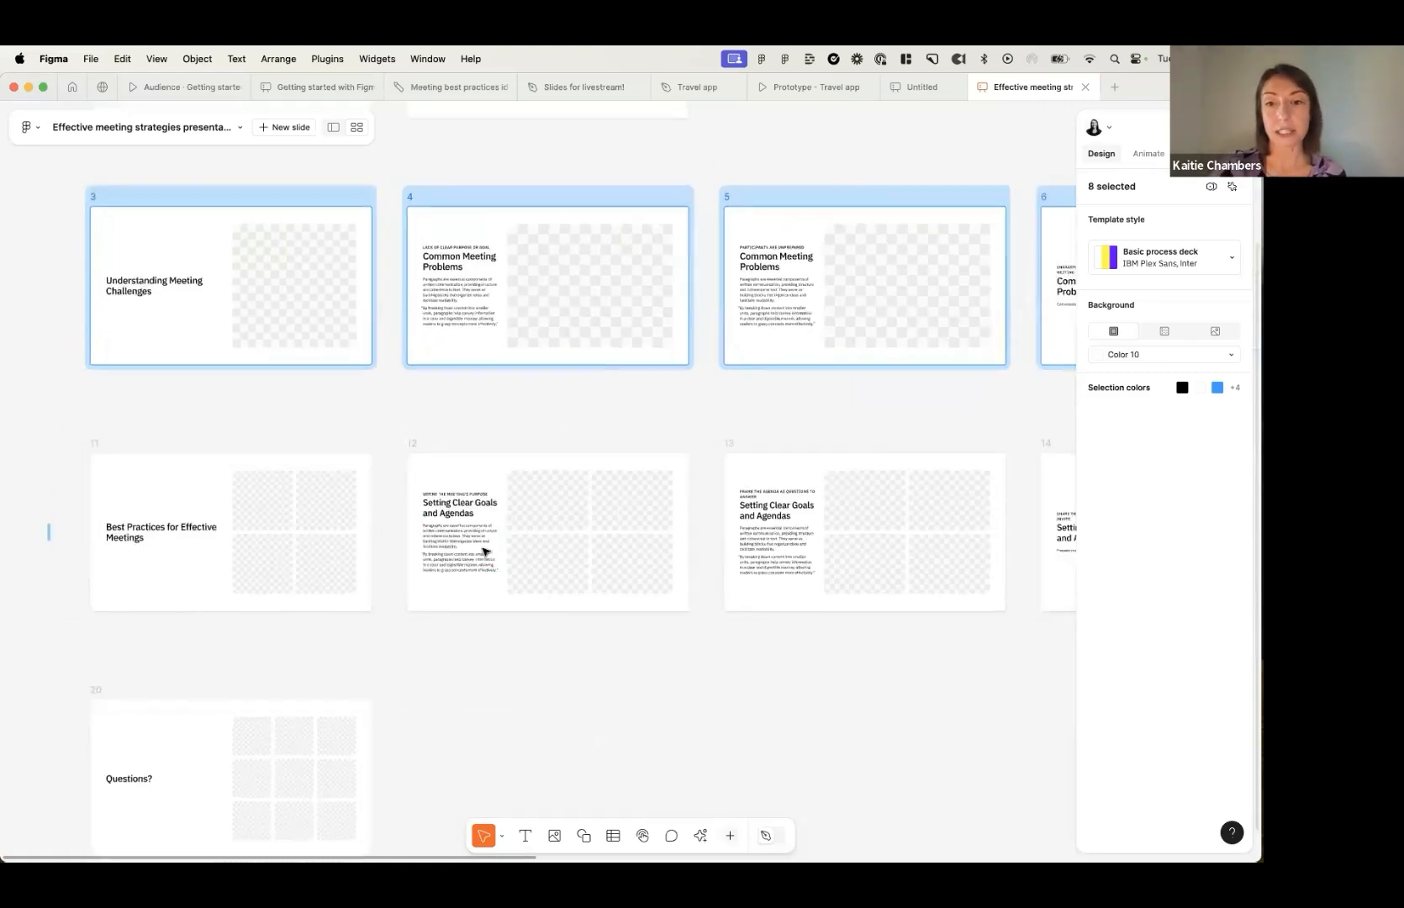
pyautogui.scroll(-2, 484, 550)
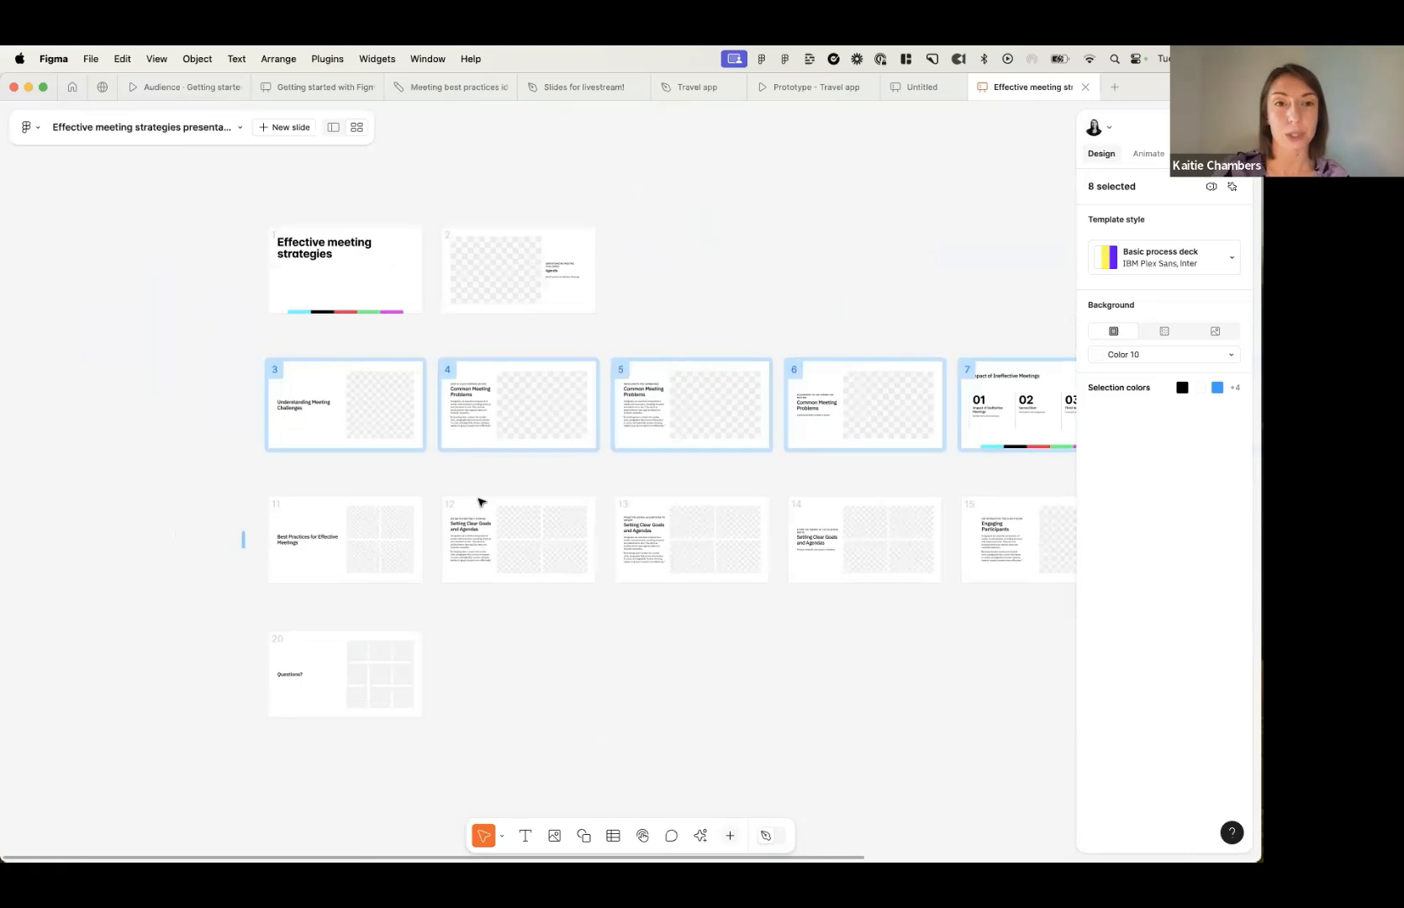
# Step: Return to the "Getting started with Figma Slides" deck and select slide 13
pyautogui.click(289, 95)
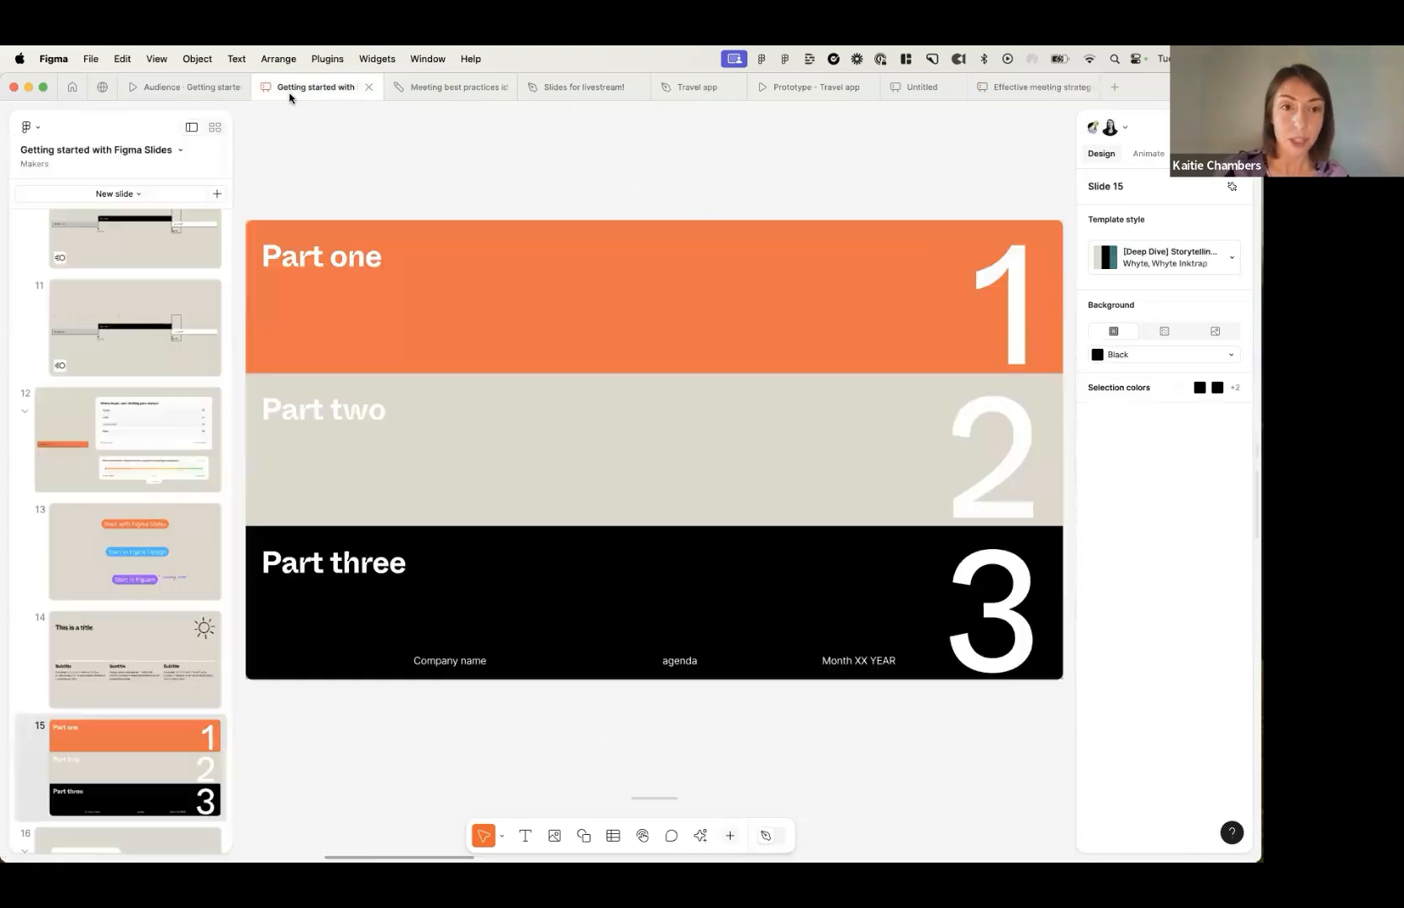
pyautogui.click(131, 568)
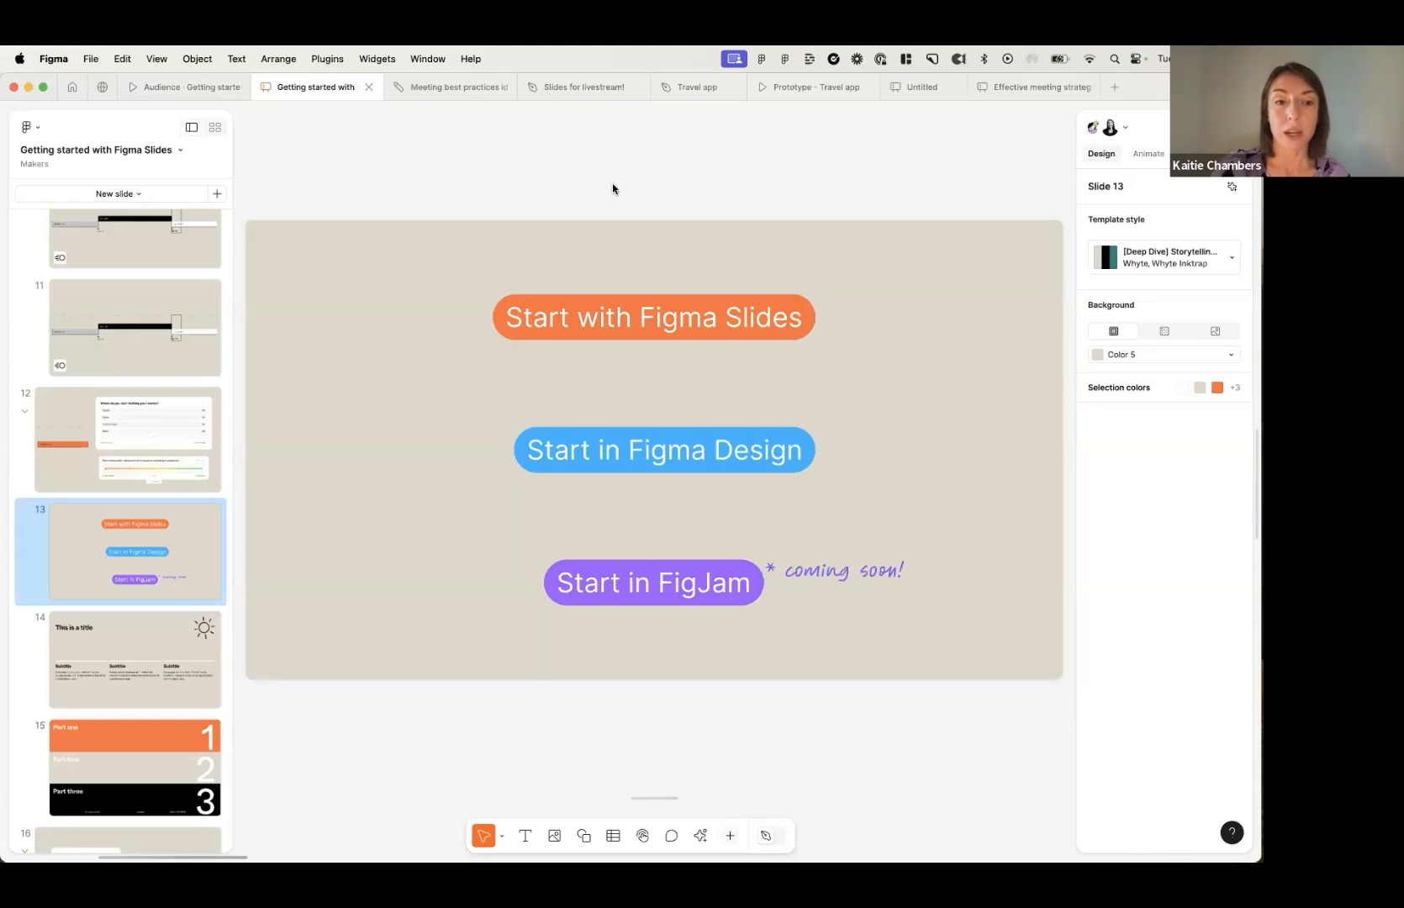
# Step: Open the "Slides for livestream!" design file and inspect the middle frame and its "Tools for storytelling" header
pyautogui.click(563, 86)
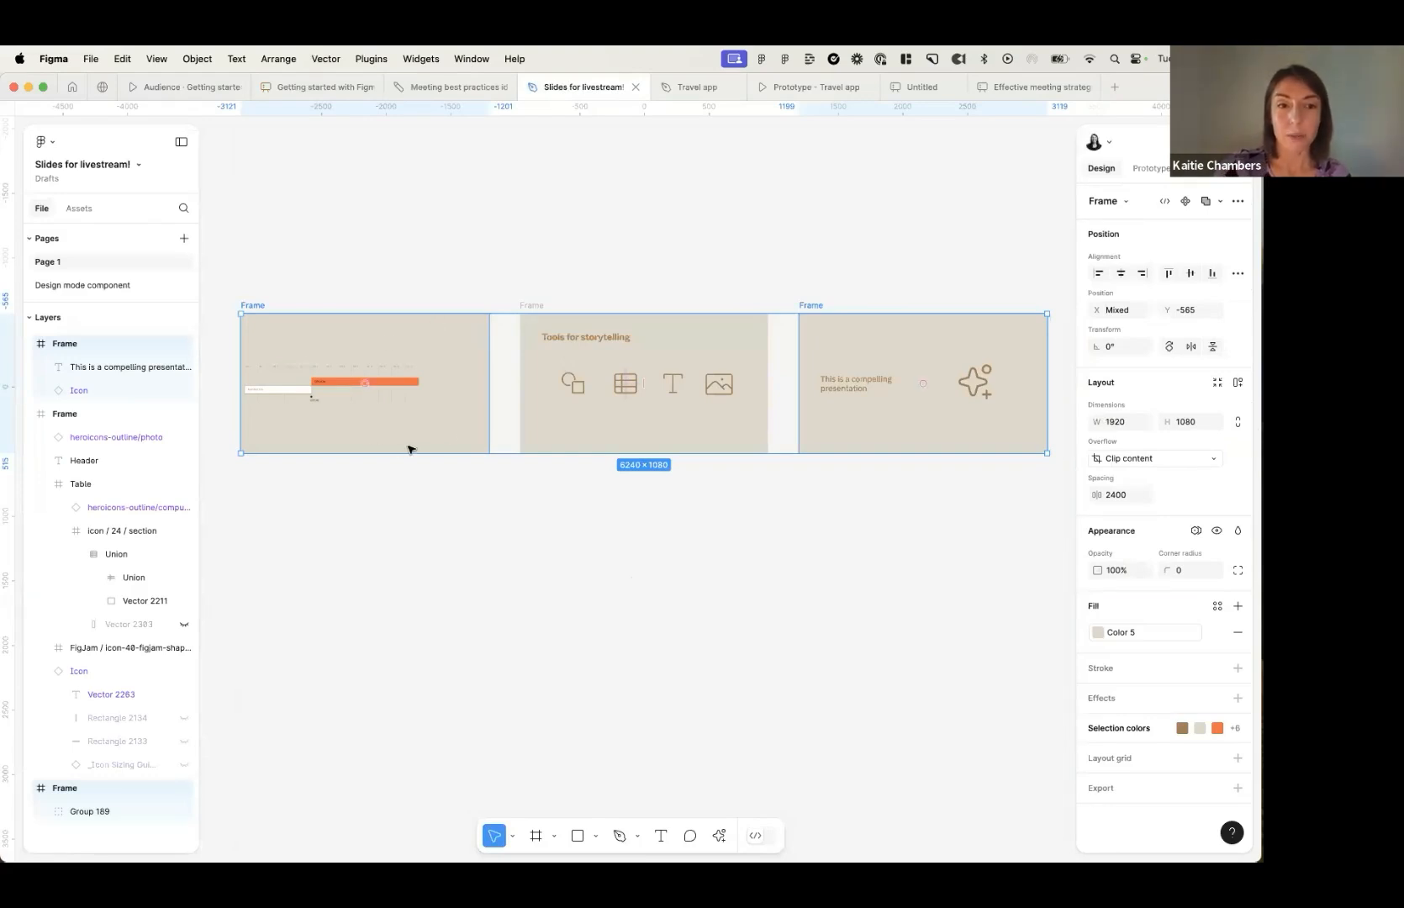
pyautogui.click(645, 406)
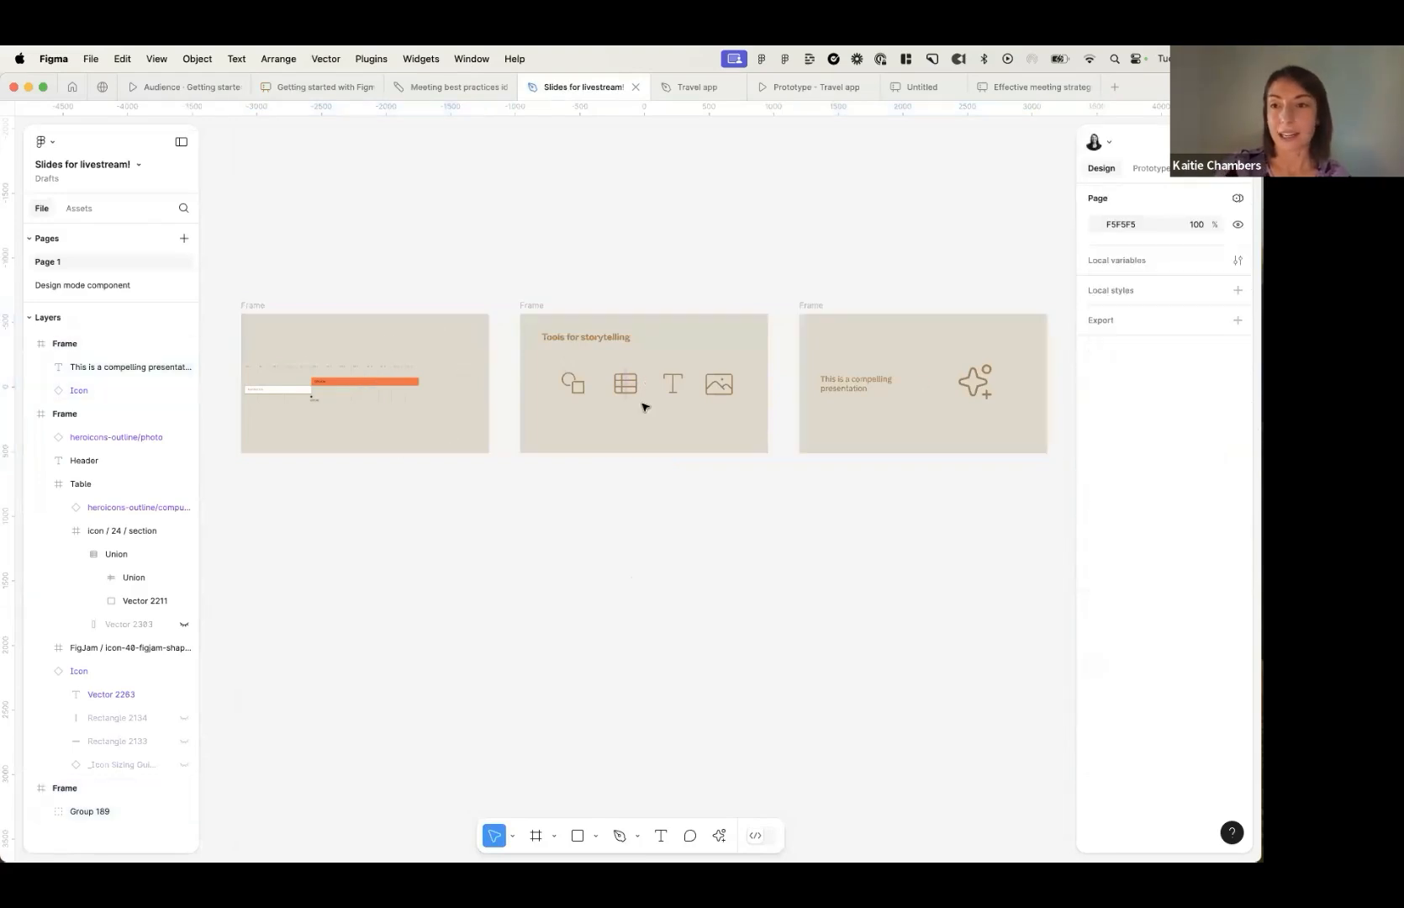
pyautogui.click(613, 341)
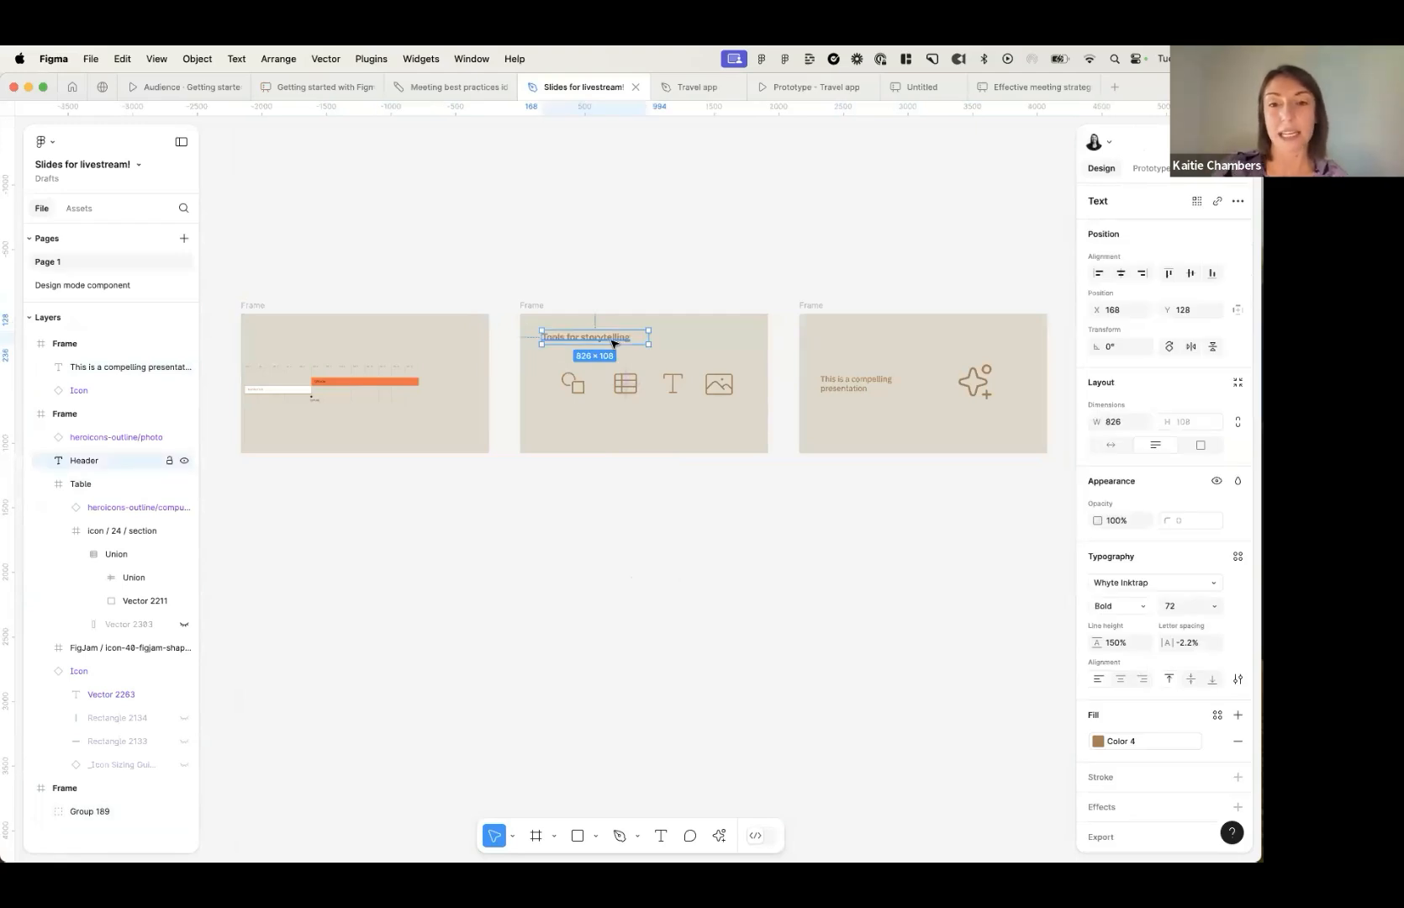
pyautogui.press('Escape')
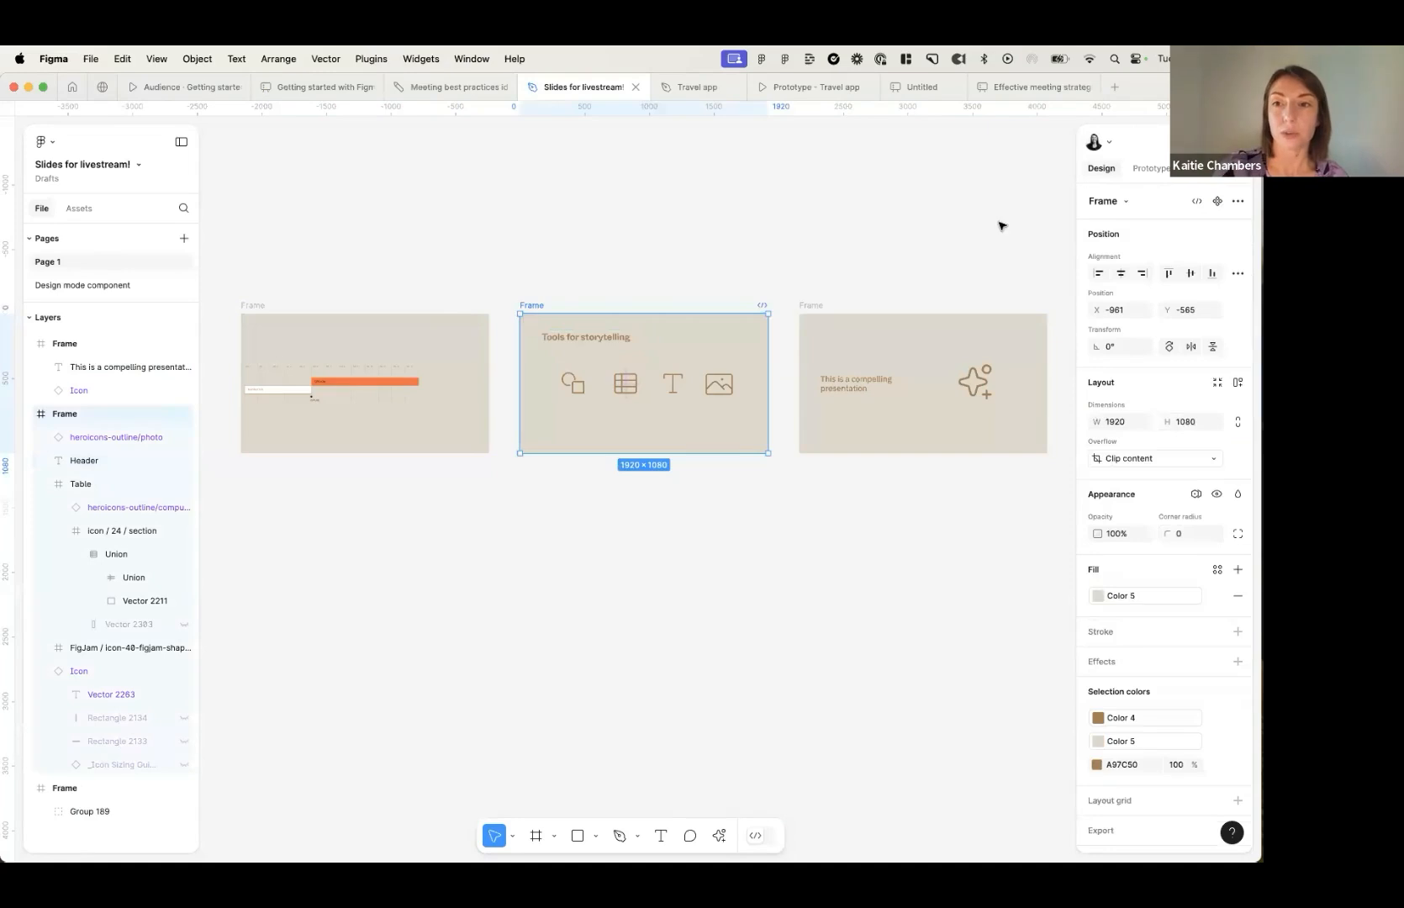
pyautogui.press('Escape')
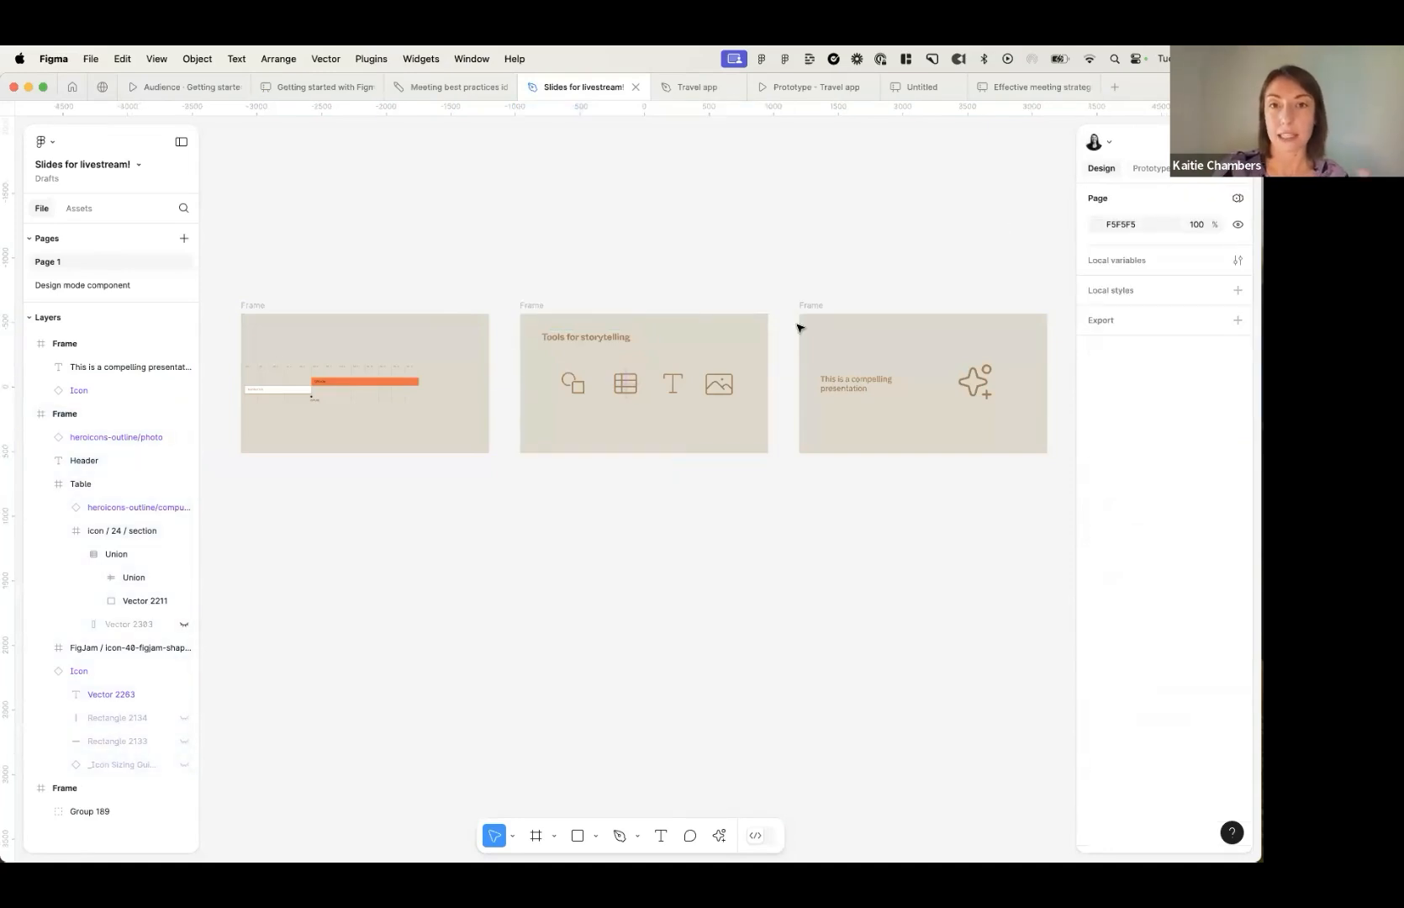
# Step: Show the prototype settings and examine the connections and interaction of the "Tools for storytelling" frame
pyautogui.hotkey('shift', 'e')
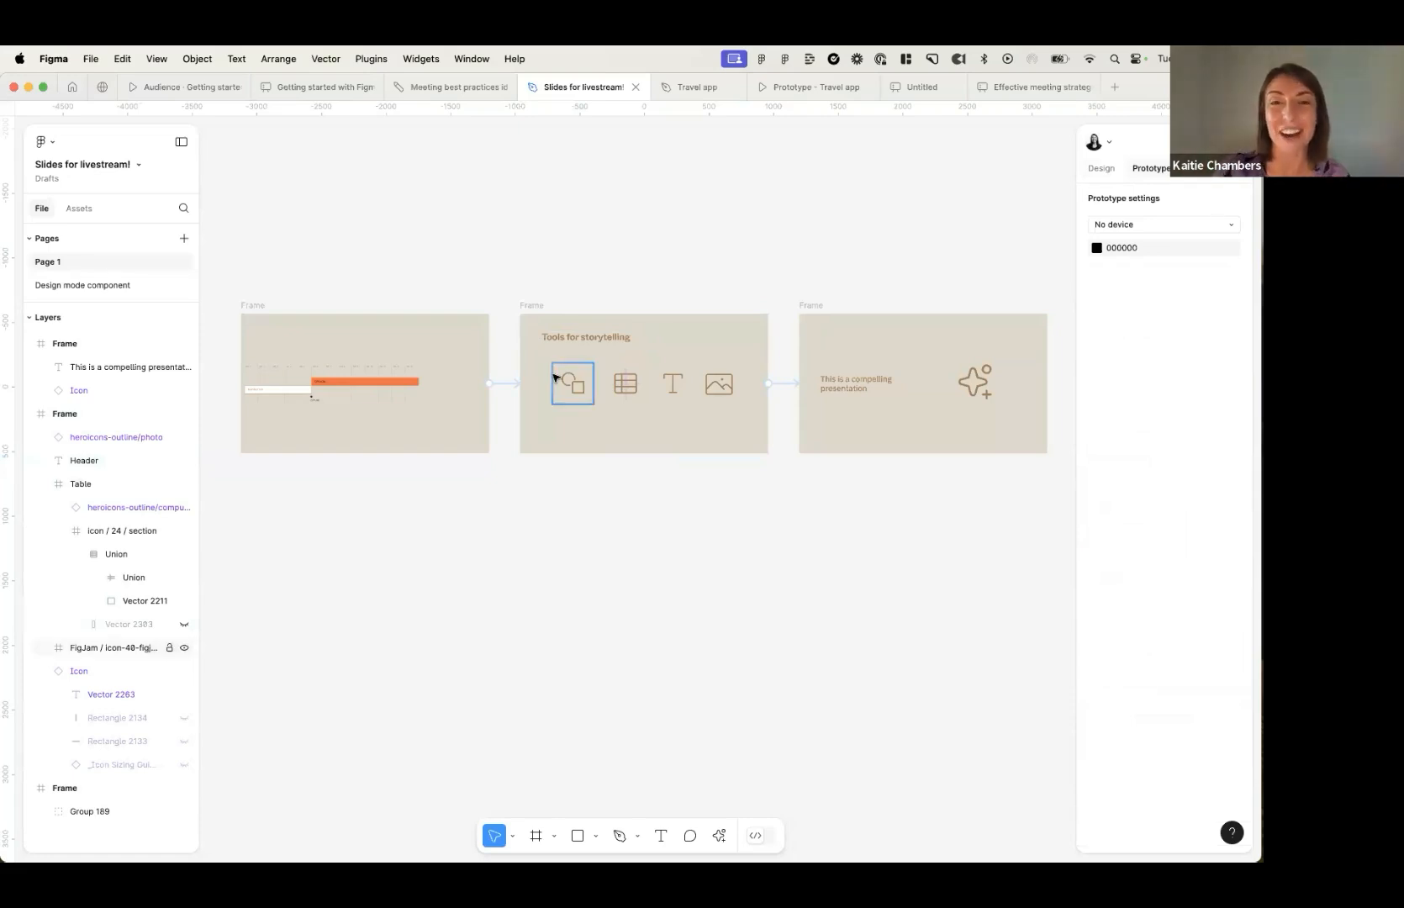
pyautogui.click(521, 317)
pyautogui.click(605, 251)
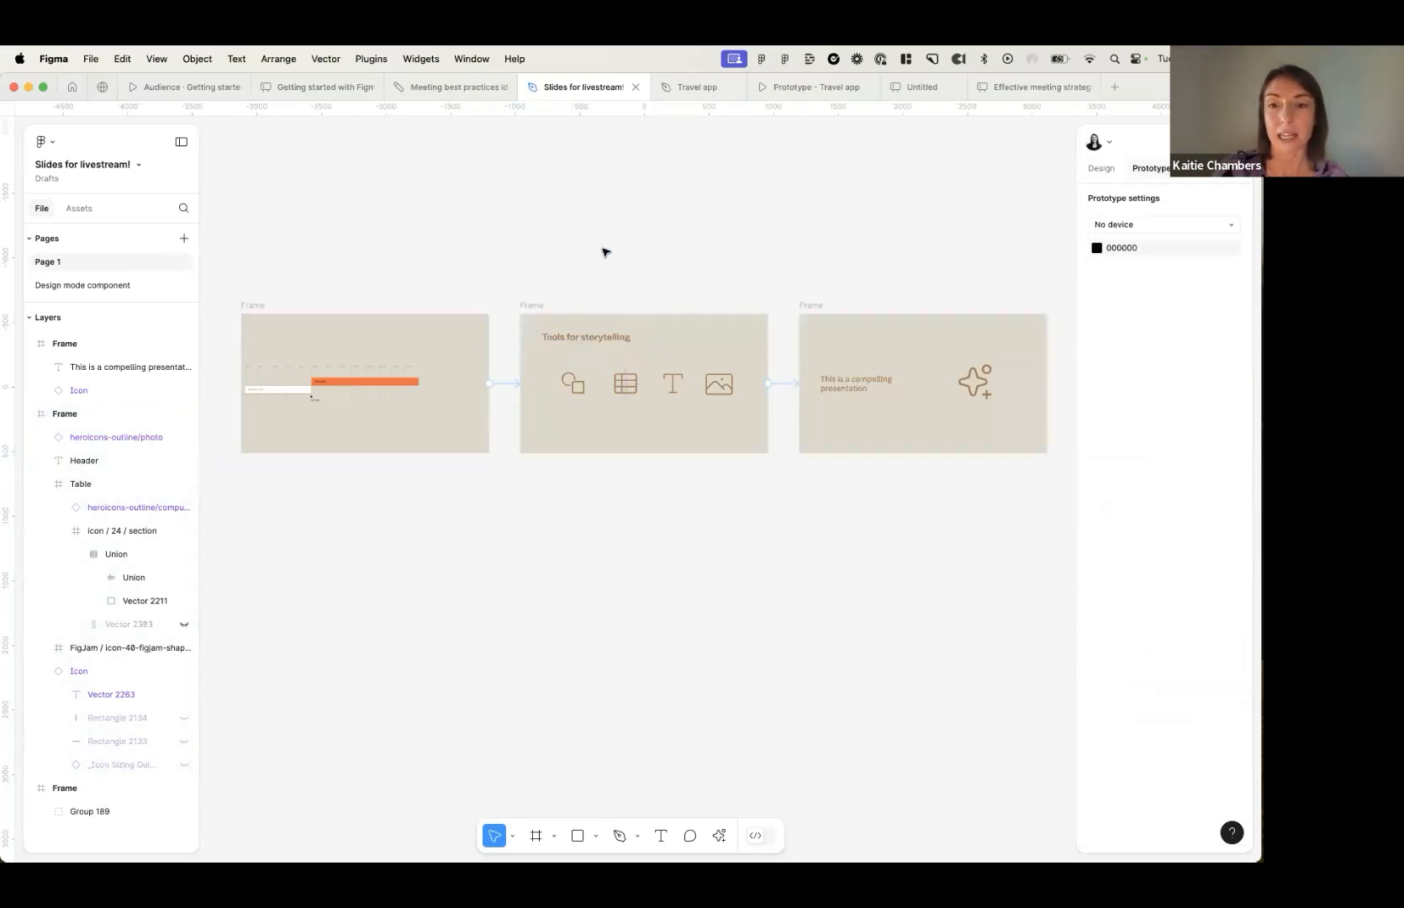
pyautogui.moveTo(533, 306)
pyautogui.mouseDown()
pyautogui.moveTo(618, 251)
pyautogui.moveTo(924, 225)
pyautogui.moveTo(1090, 288)
pyautogui.moveTo(824, 232)
pyautogui.moveTo(567, 272)
pyautogui.moveTo(530, 308)
pyautogui.mouseUp()
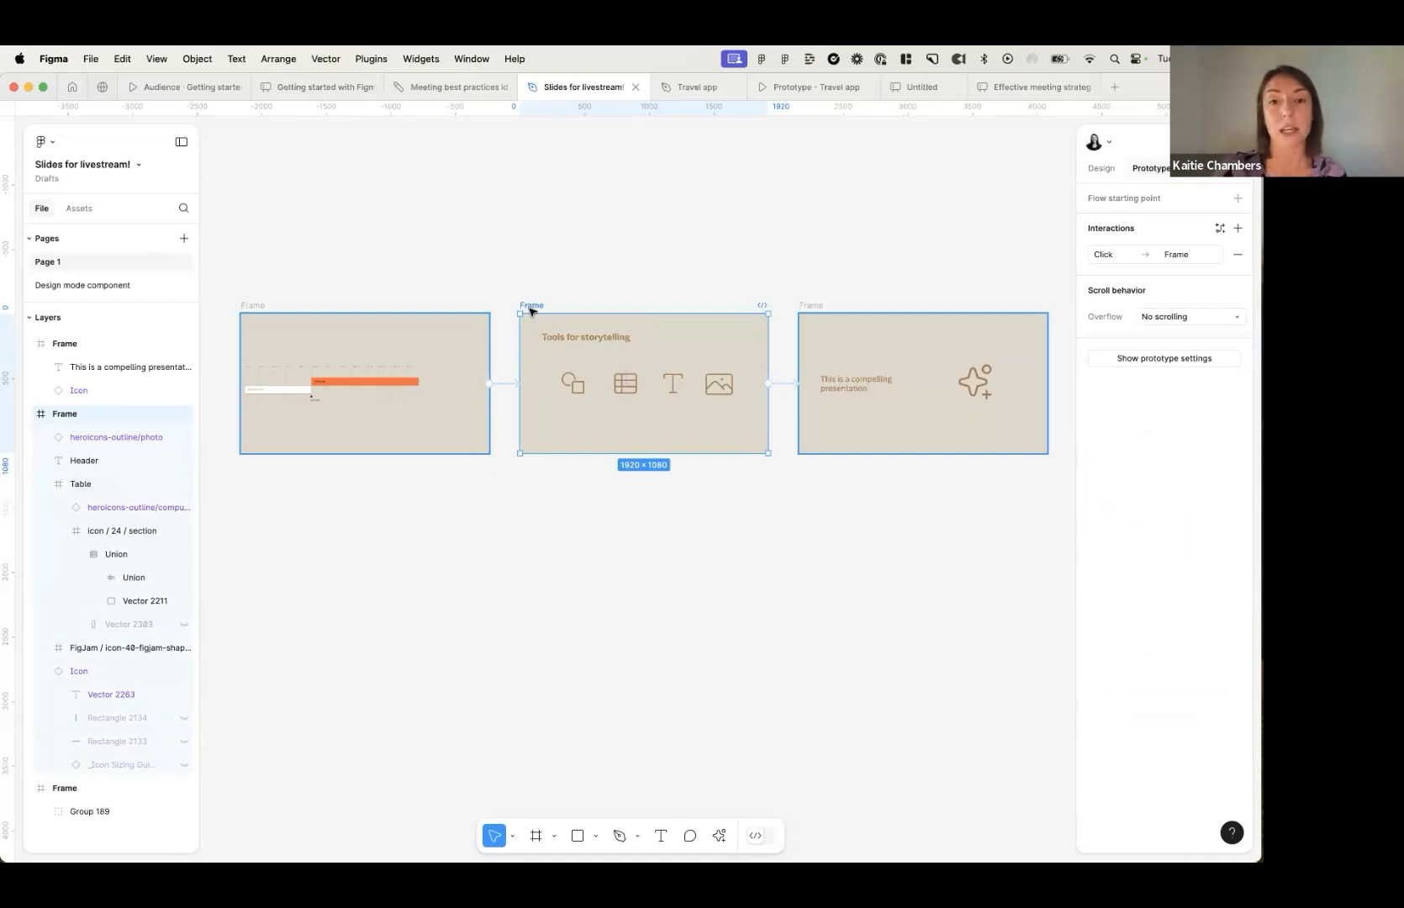
pyautogui.click(515, 472)
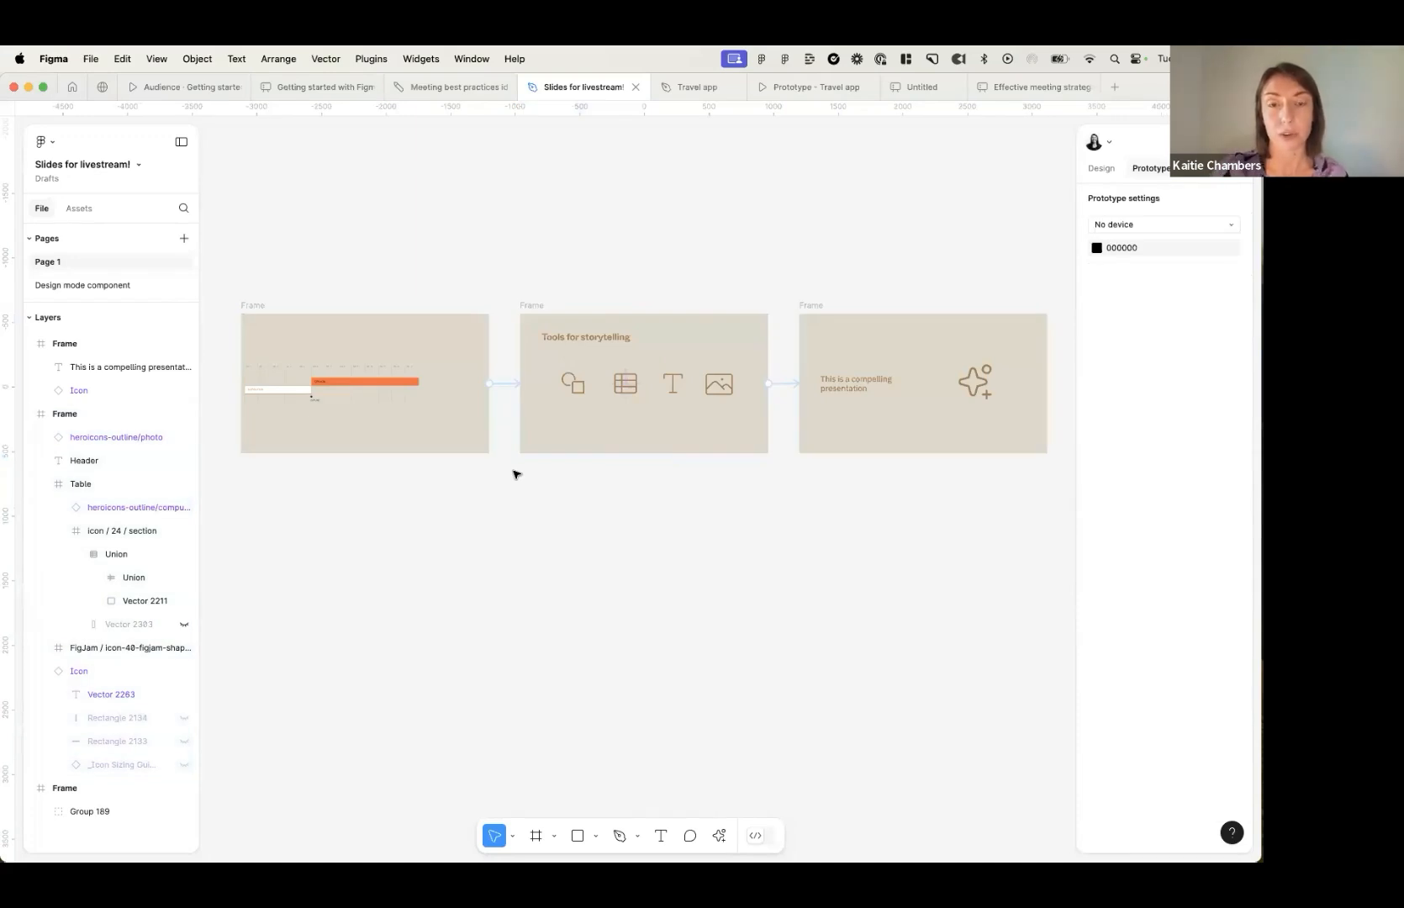
# Step: Copy all three frames from the design file and paste them as slides after slide 13 in "Getting started with Figma Slides"
pyautogui.press('super+a')
pyautogui.moveTo(227, 283); pyautogui.dragTo(953, 488)
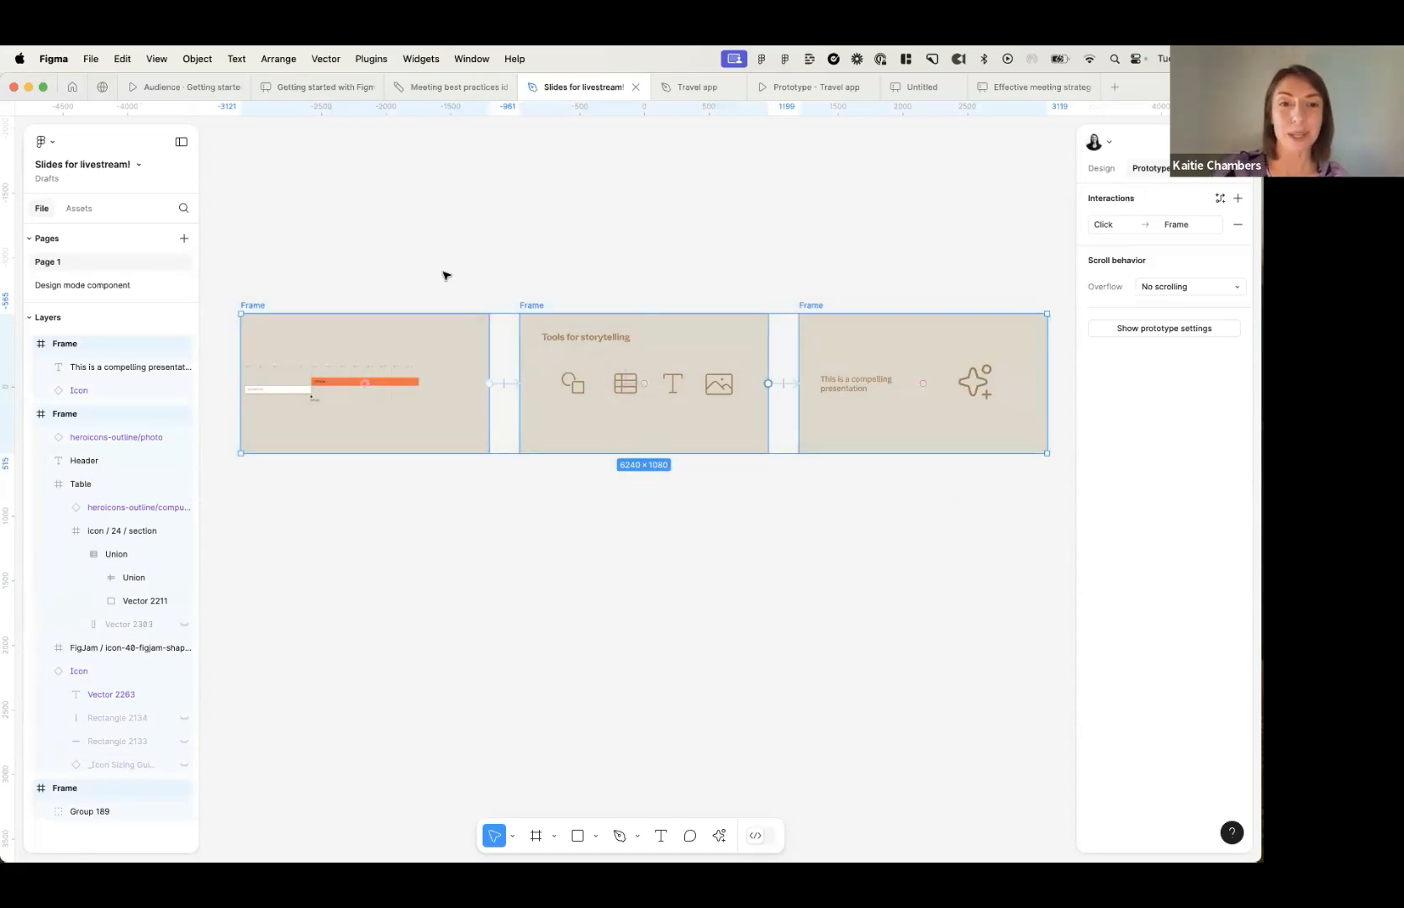
pyautogui.click(307, 94)
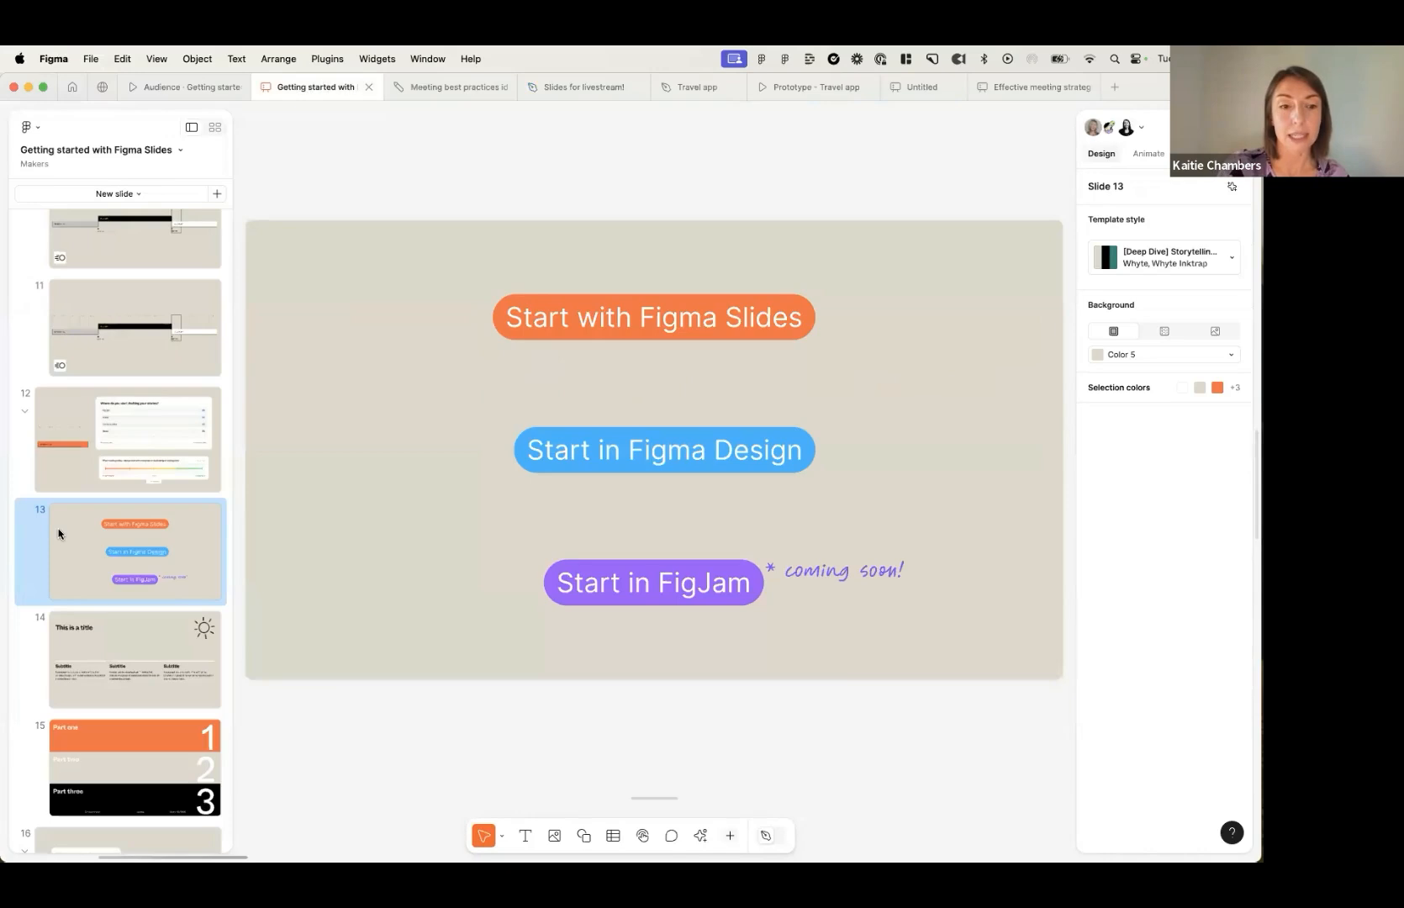
pyautogui.press('super+v')
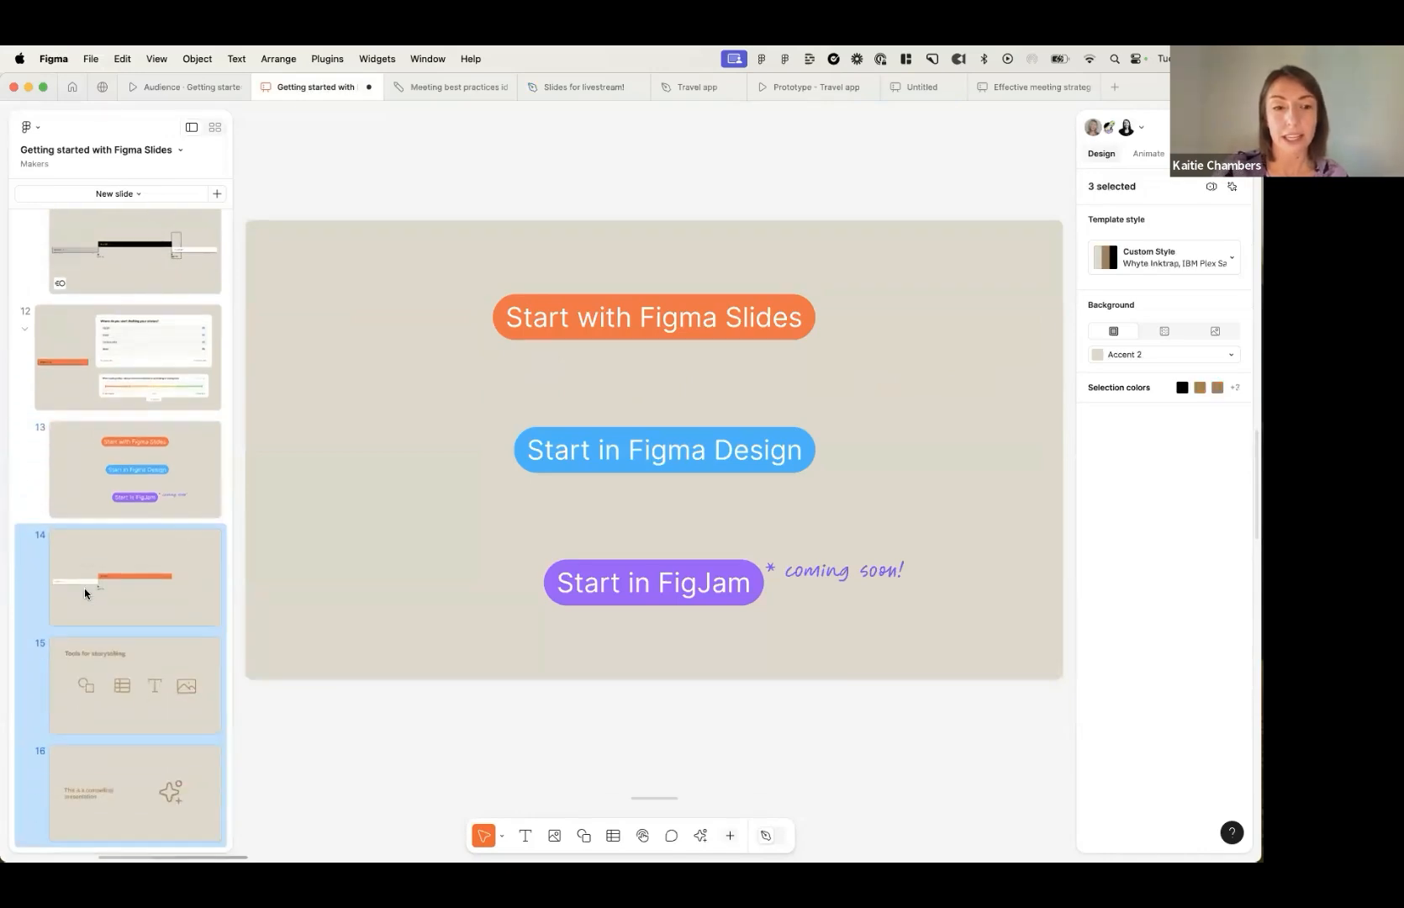
pyautogui.scroll(-1, 84, 594)
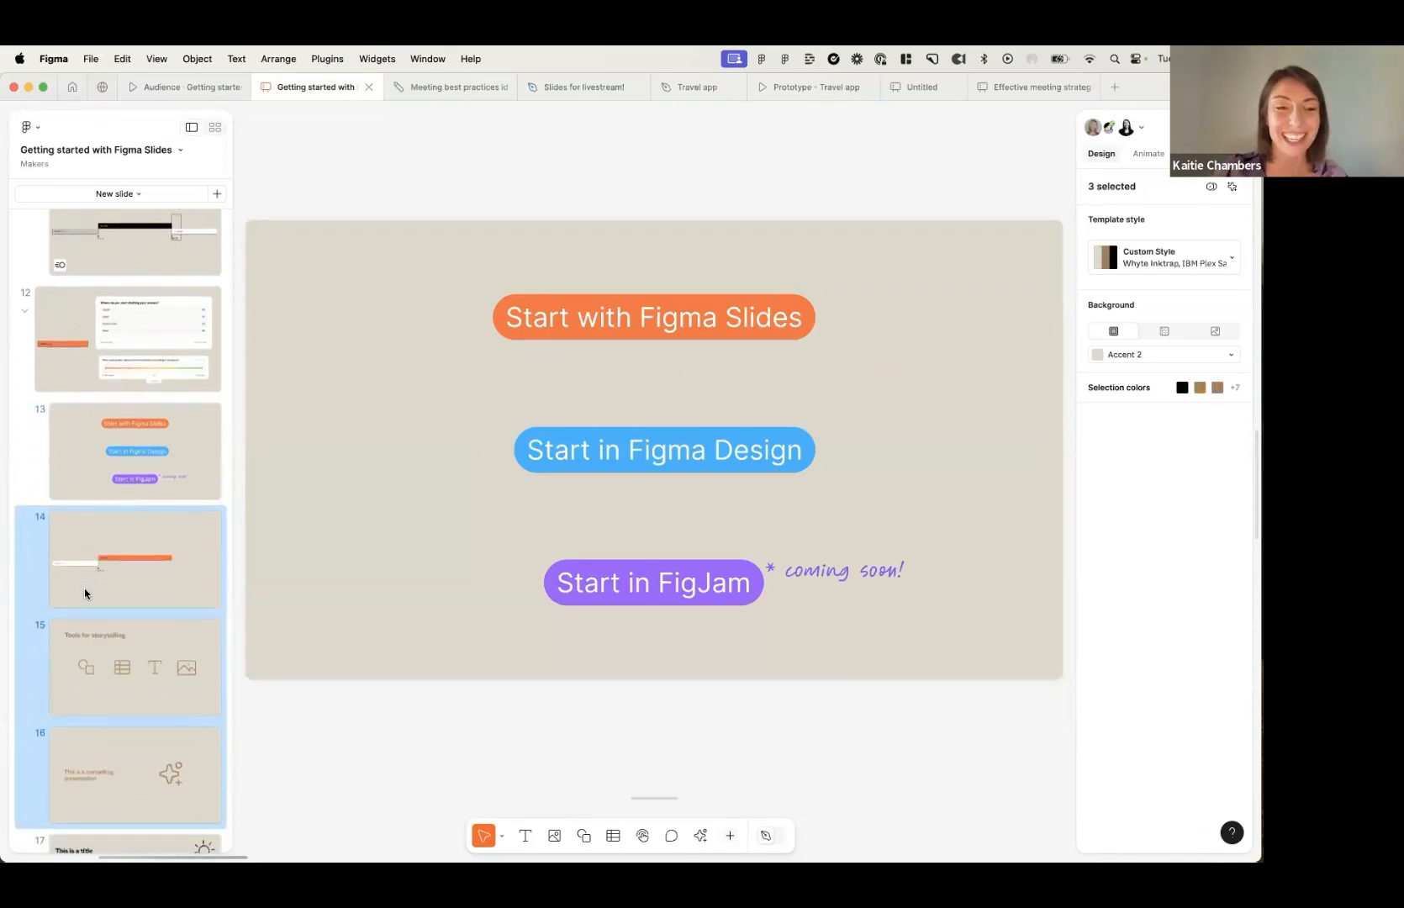
# Step: Open pasted slide 14 and inspect its layers by selecting the timeline group and the orange DESIGN bar inside it
pyautogui.scroll(-5, 117, 636)
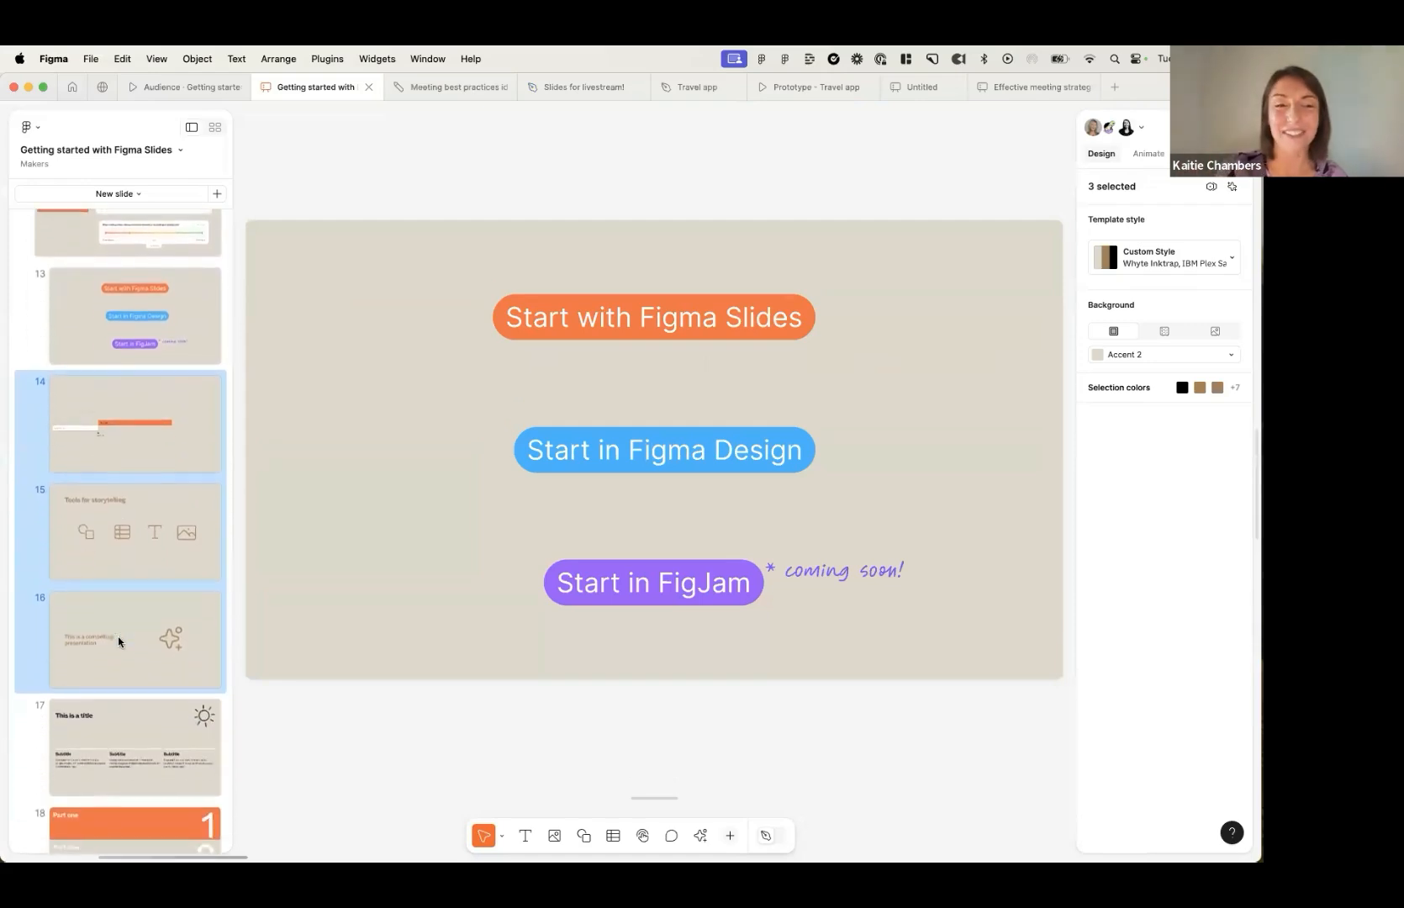
pyautogui.click(212, 473)
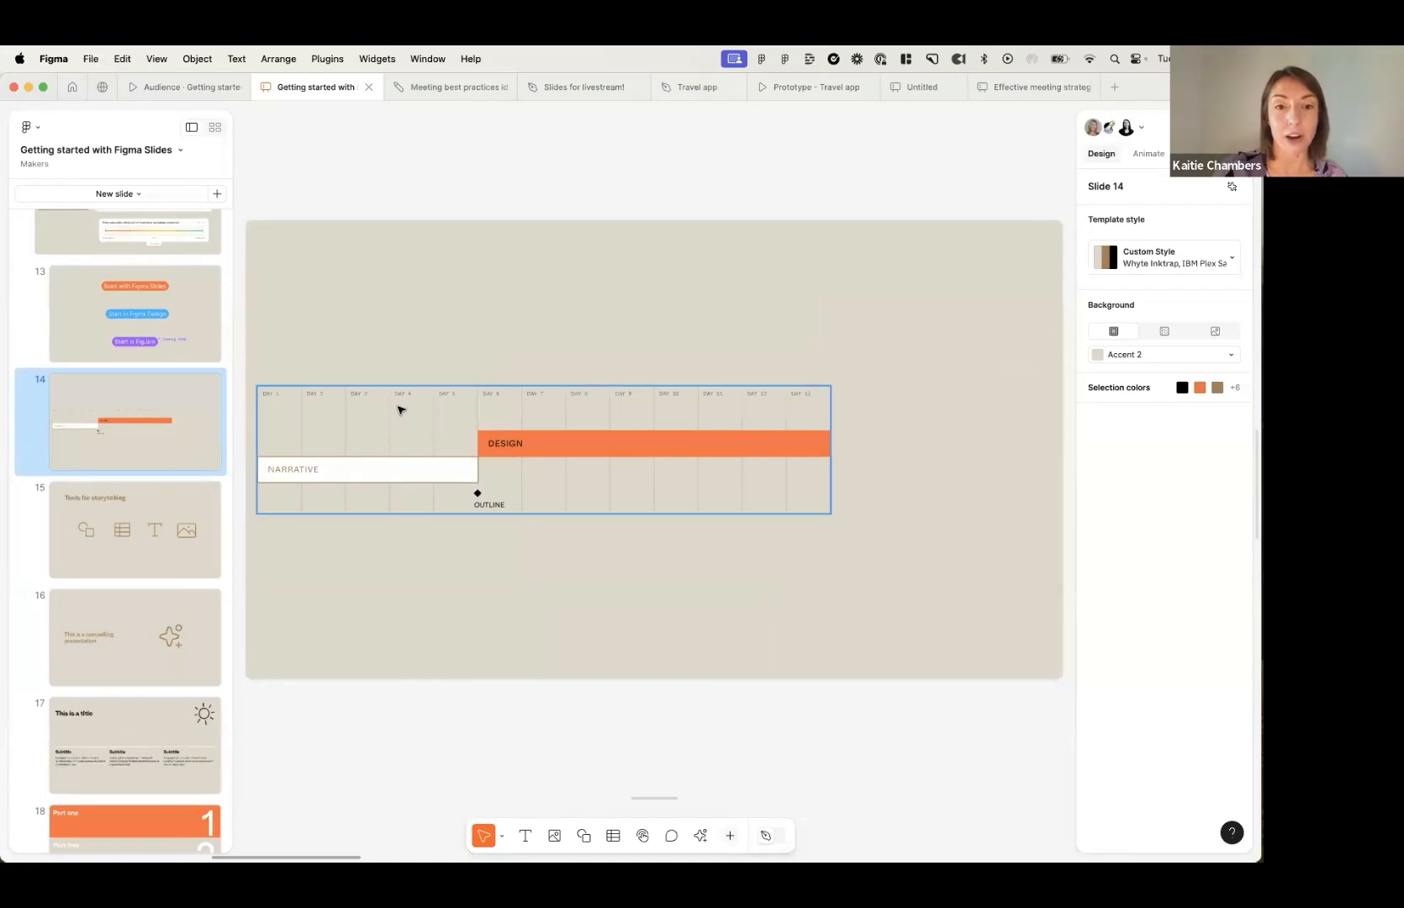
pyautogui.doubleClick(400, 409)
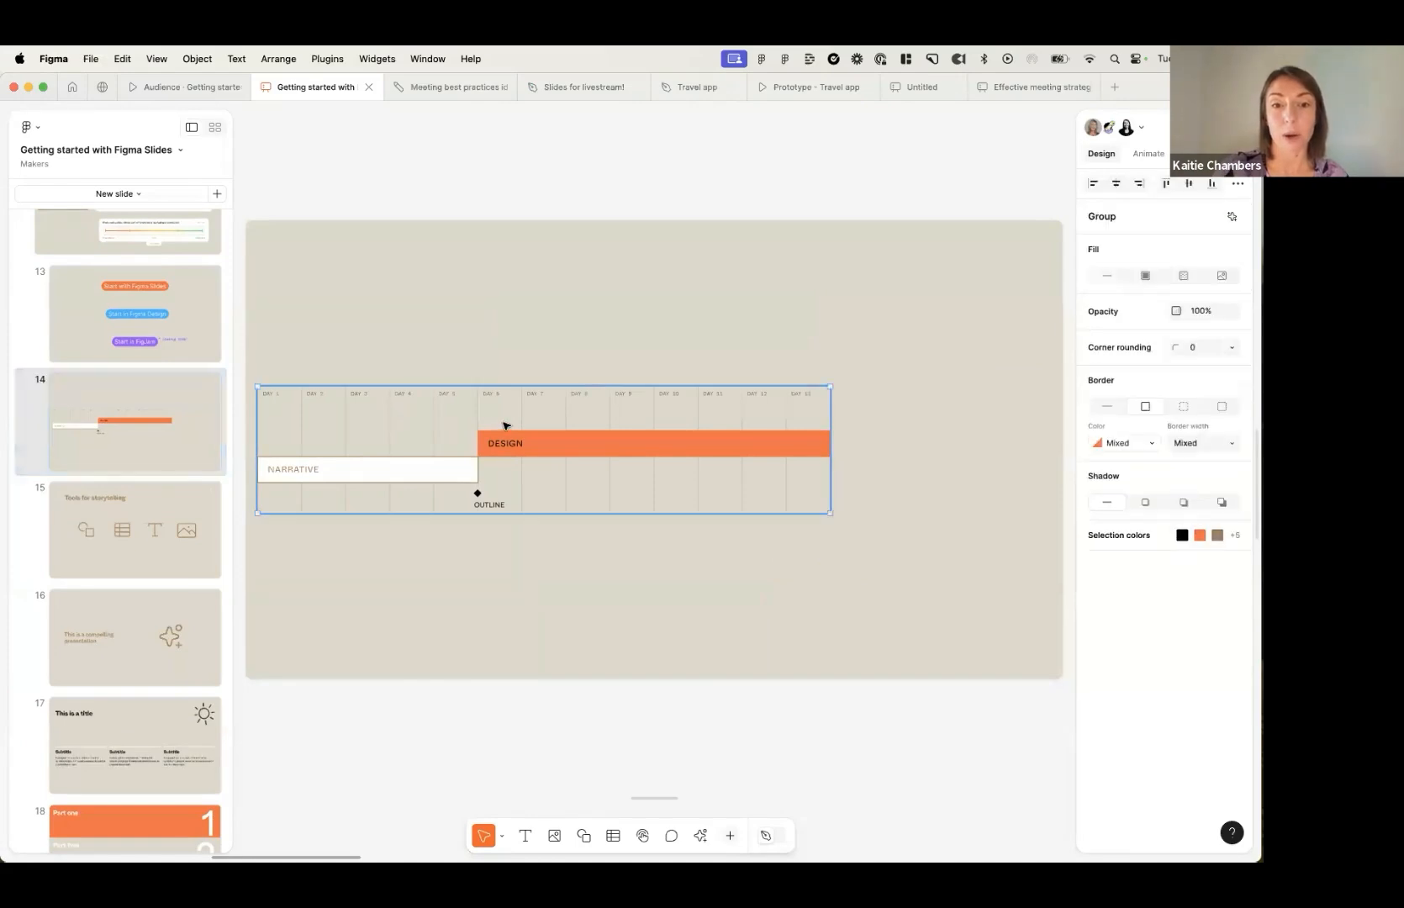
pyautogui.click(546, 454)
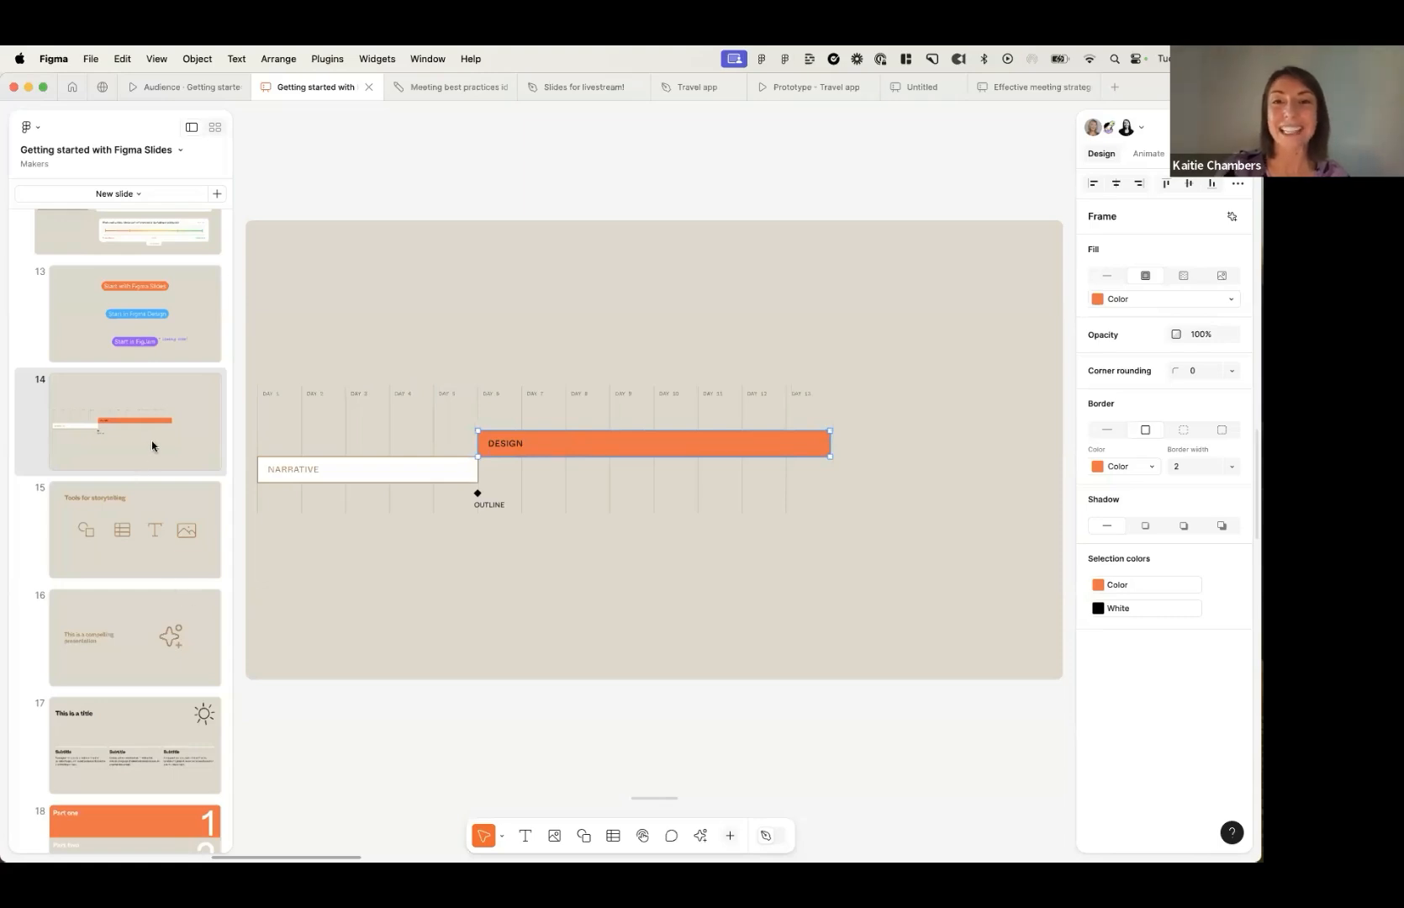
# Step: Switch to the "Slides for livestream!" design file and view the three source frames together
pyautogui.moveTo(1025, 88)
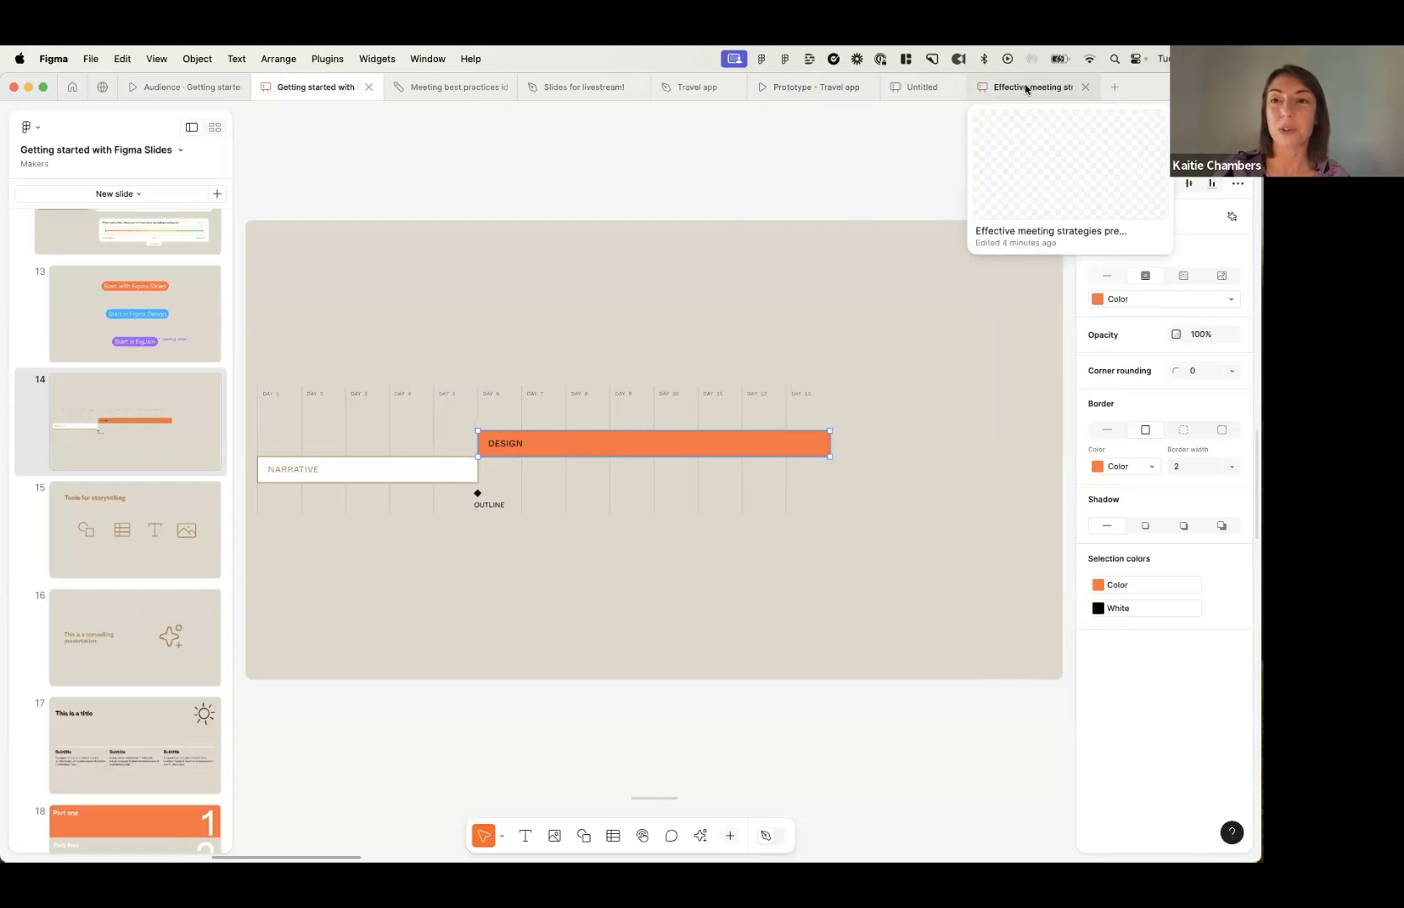
pyautogui.click(563, 86)
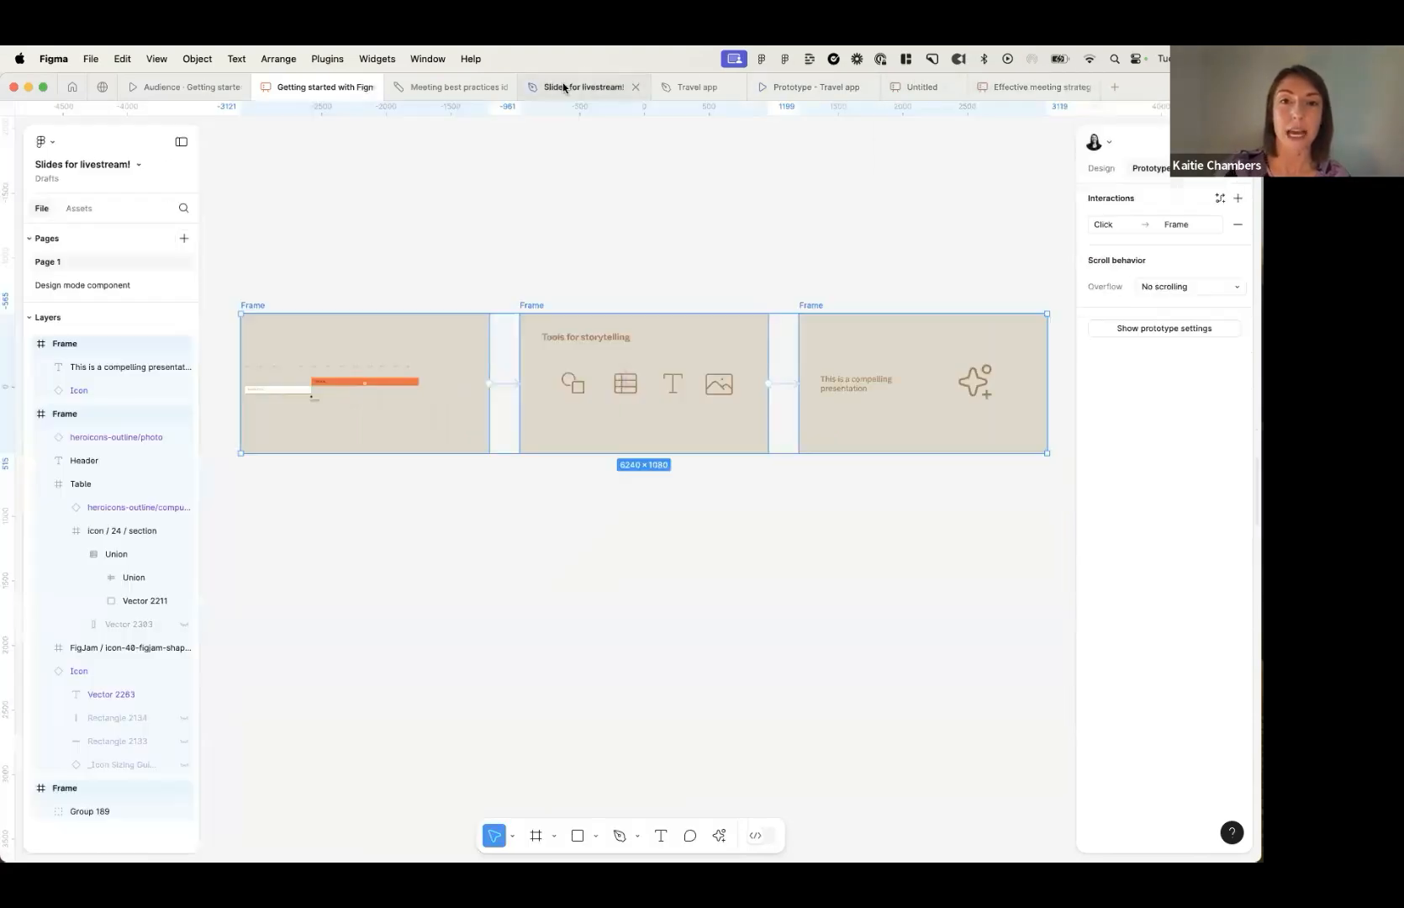
pyautogui.scroll(-2, 483, 388)
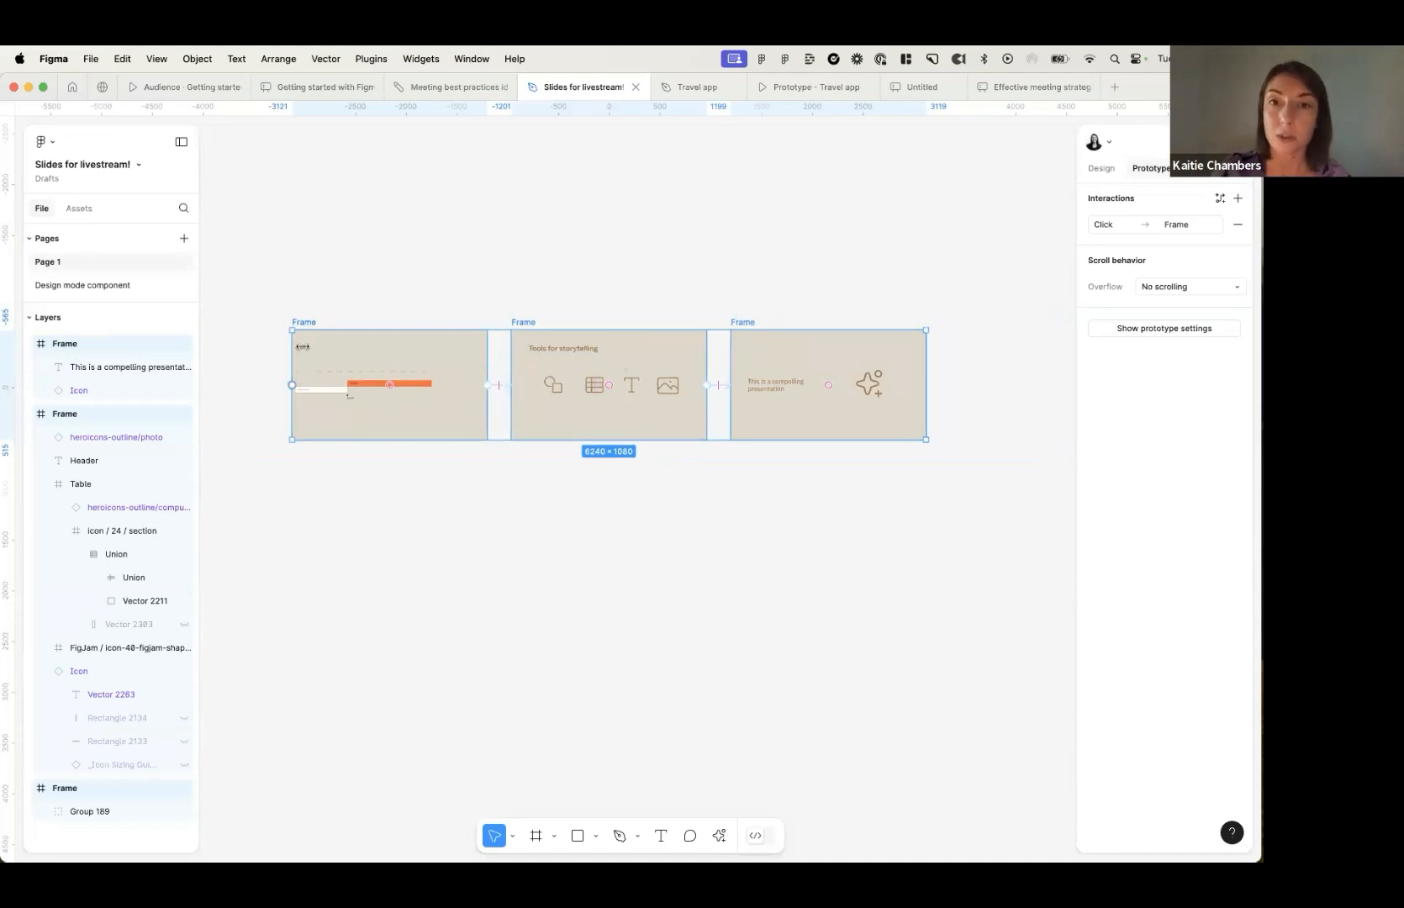
# Step: Return to the "Getting started with Figma Slides" deck and display its slides in grid view, zoomed out to 12%
pyautogui.click(292, 87)
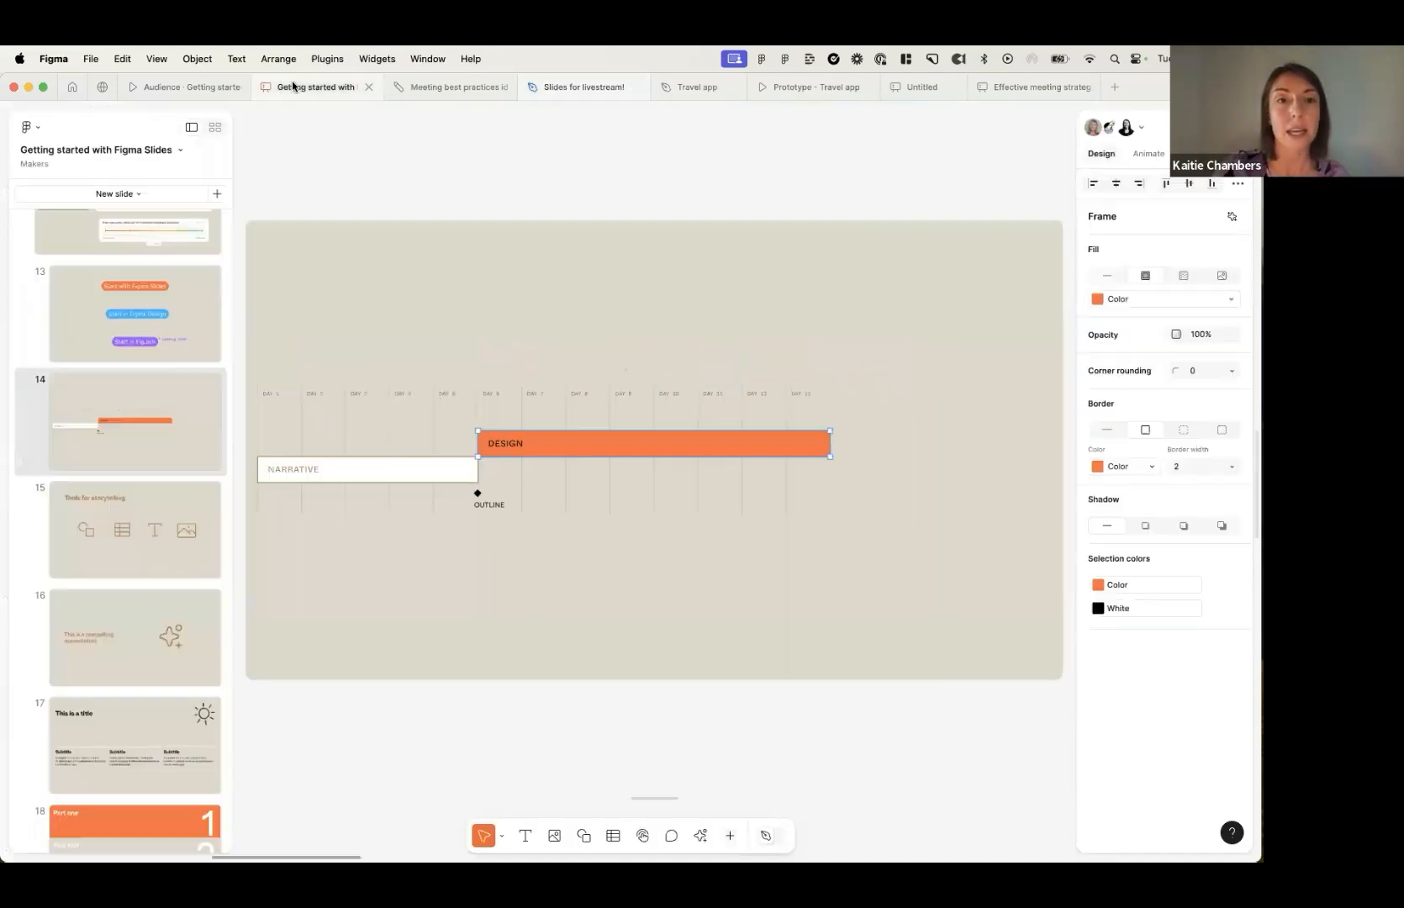
pyautogui.click(216, 129)
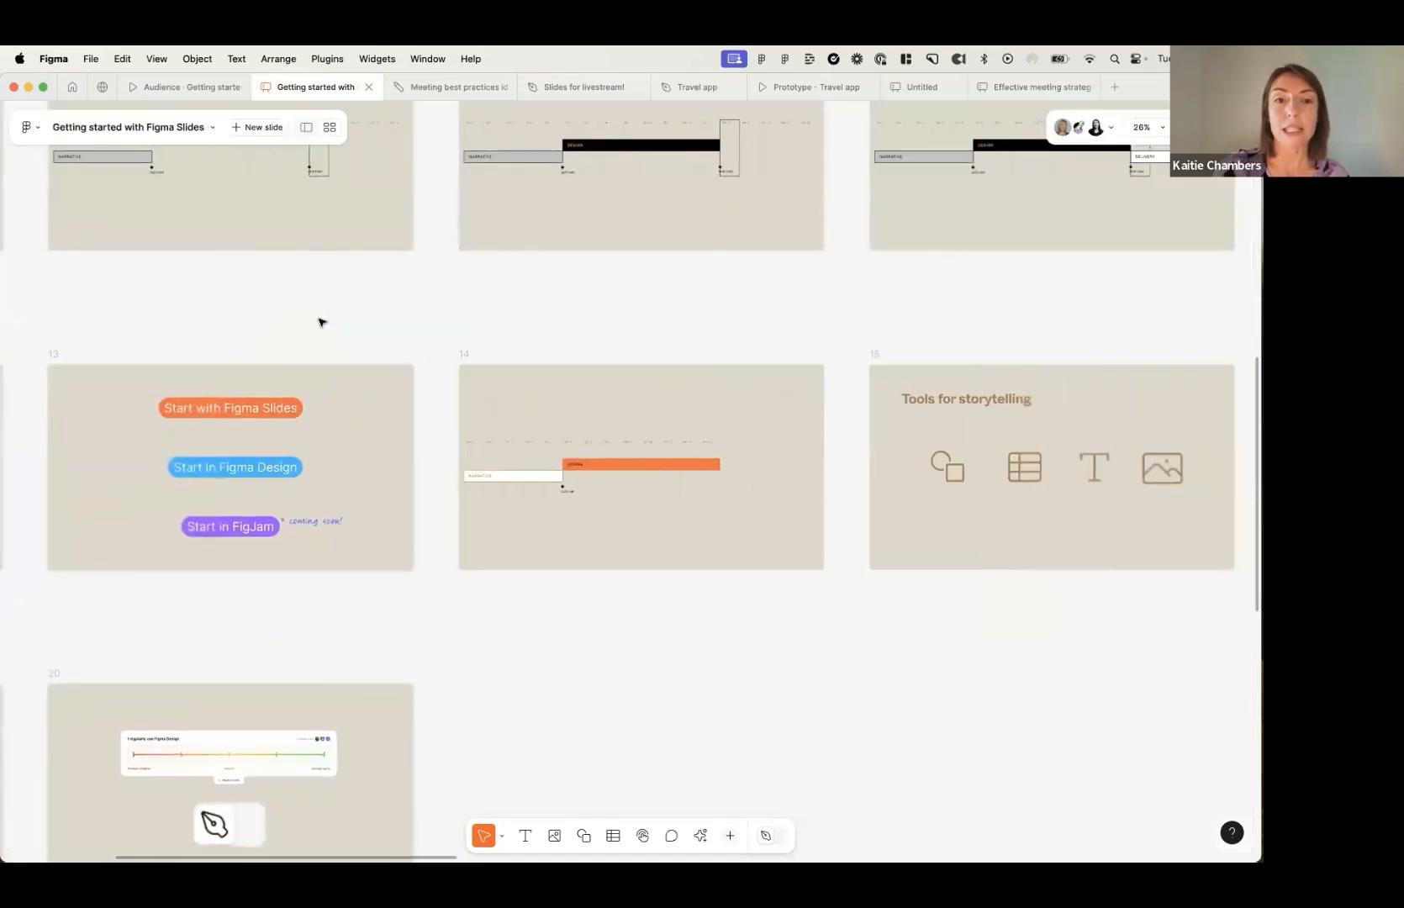
pyautogui.scroll(-5, 319, 320)
pyautogui.hscroll(-2, 320, 322)
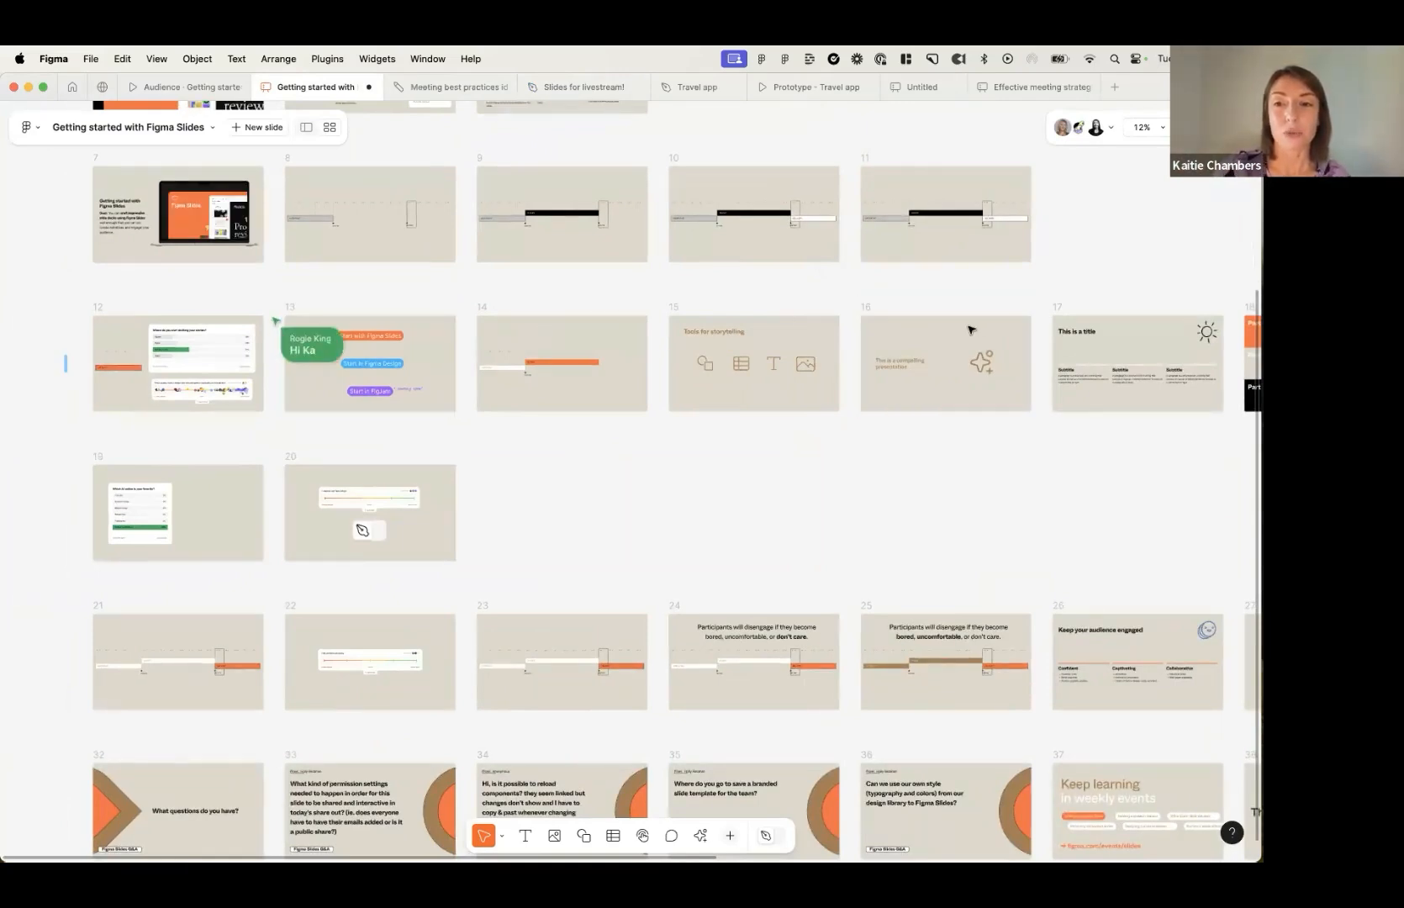
# Step: Move poll slide 19 into the row above, between the "Tools for storytelling" and "This is a compelling presentation" slides
pyautogui.hscroll(3, 885, 346)
pyautogui.hscroll(-3, 884, 345)
pyautogui.scroll(-1, 885, 346)
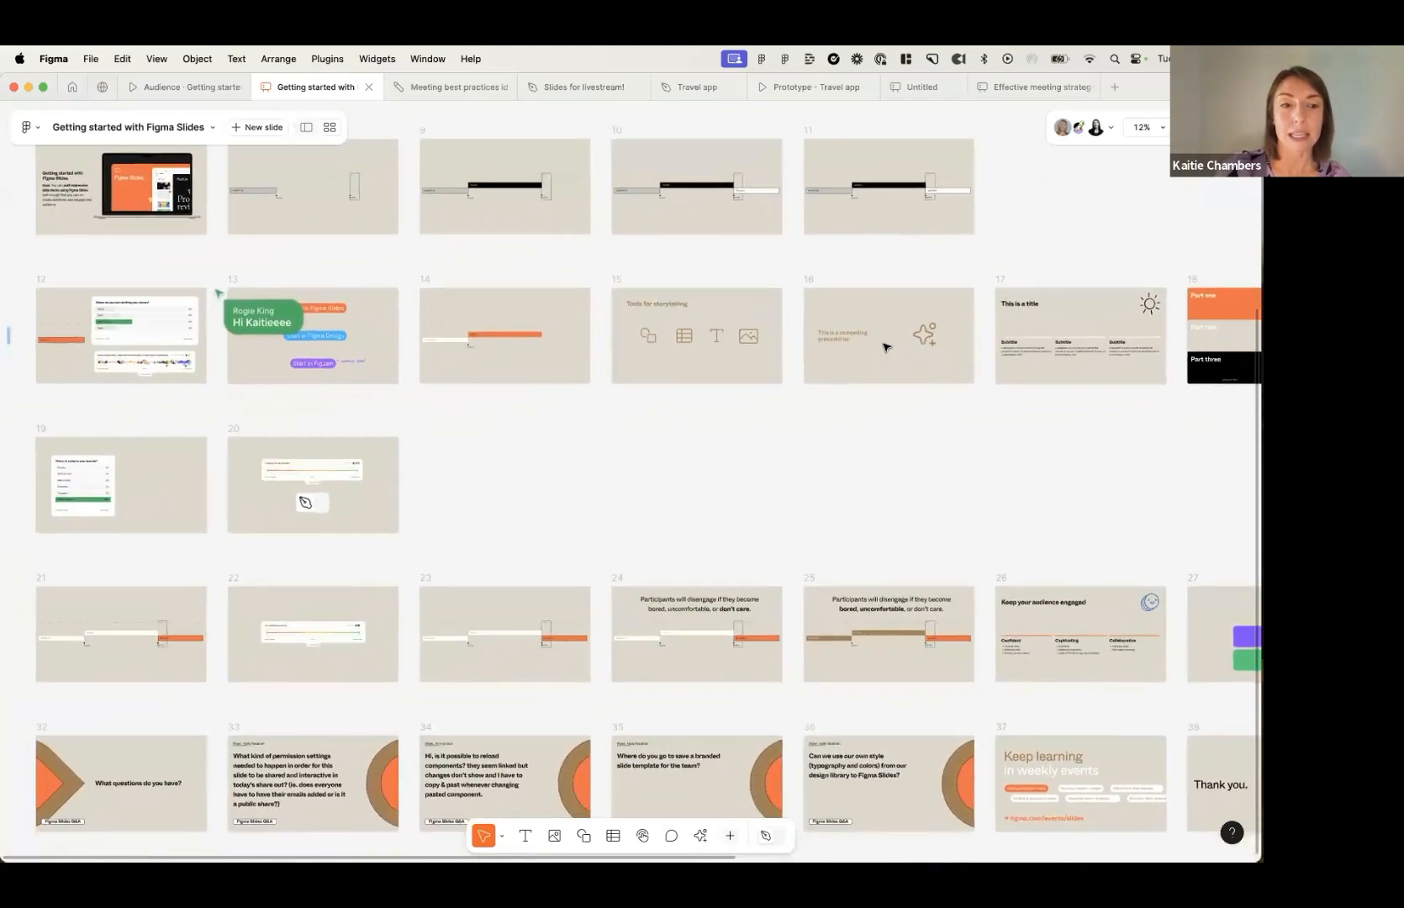
pyautogui.click(70, 429)
pyautogui.moveTo(70, 429); pyautogui.dragTo(785, 284)
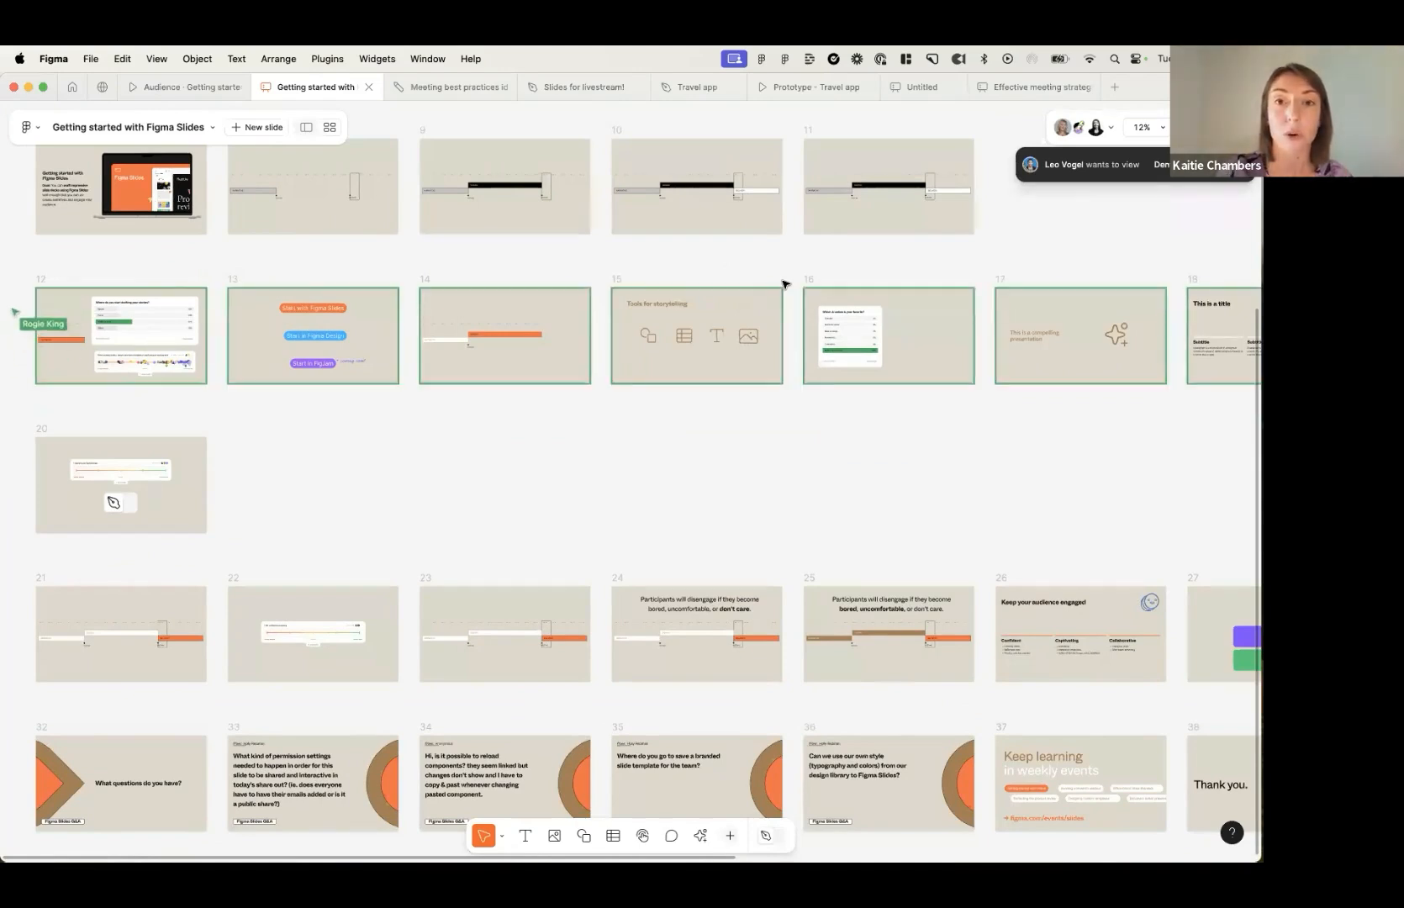
# Step: Send a cursor chat message reading "hi!!!" to the collaborator on the slide grid
pyautogui.hscroll(-3, 672, 281)
pyautogui.scroll(-1, 672, 281)
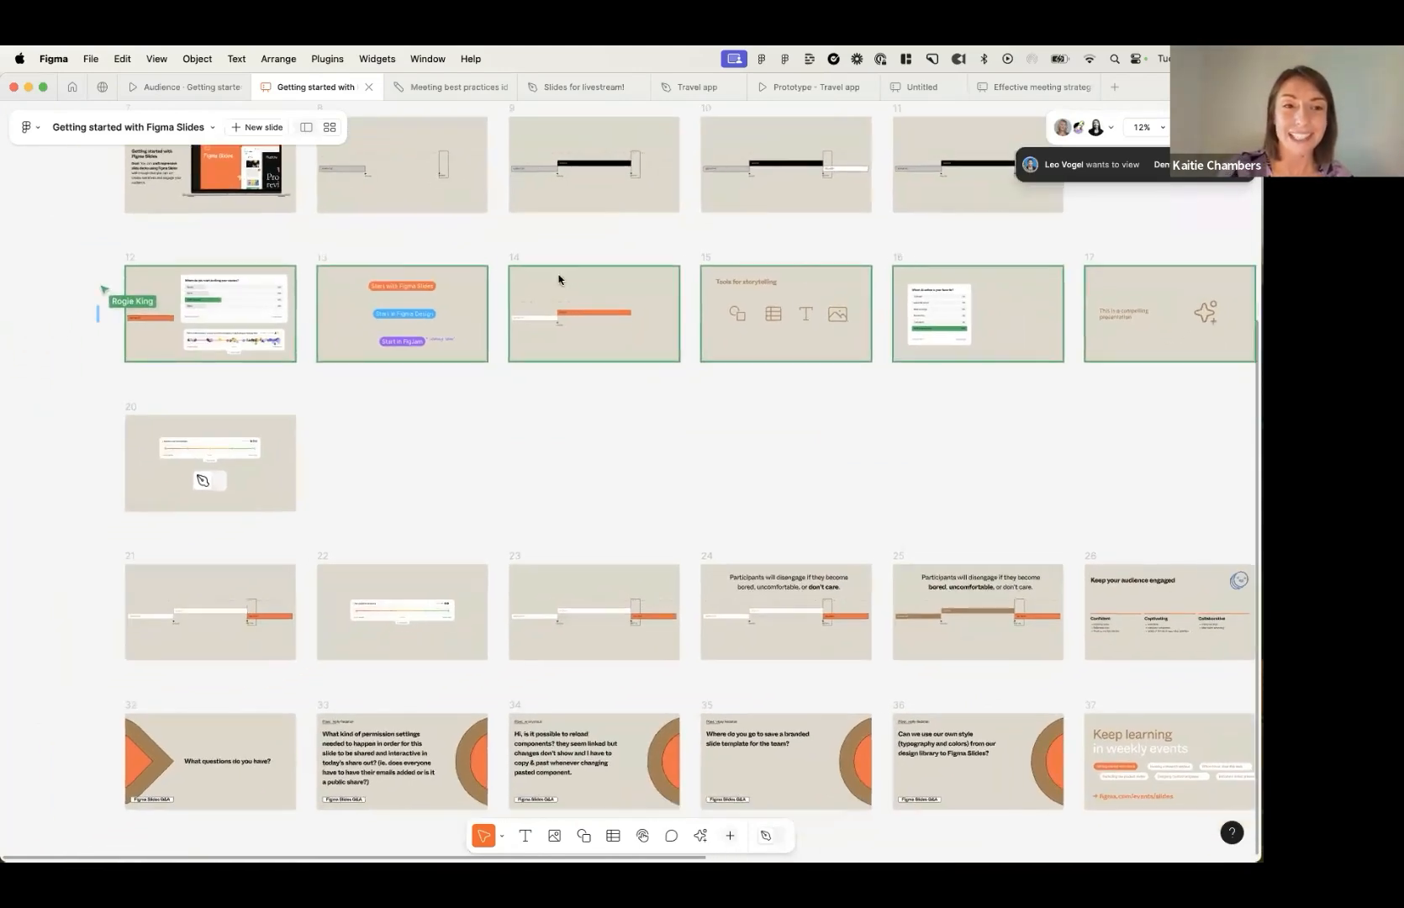
pyautogui.press('/')
pyautogui.write('hi!!!')
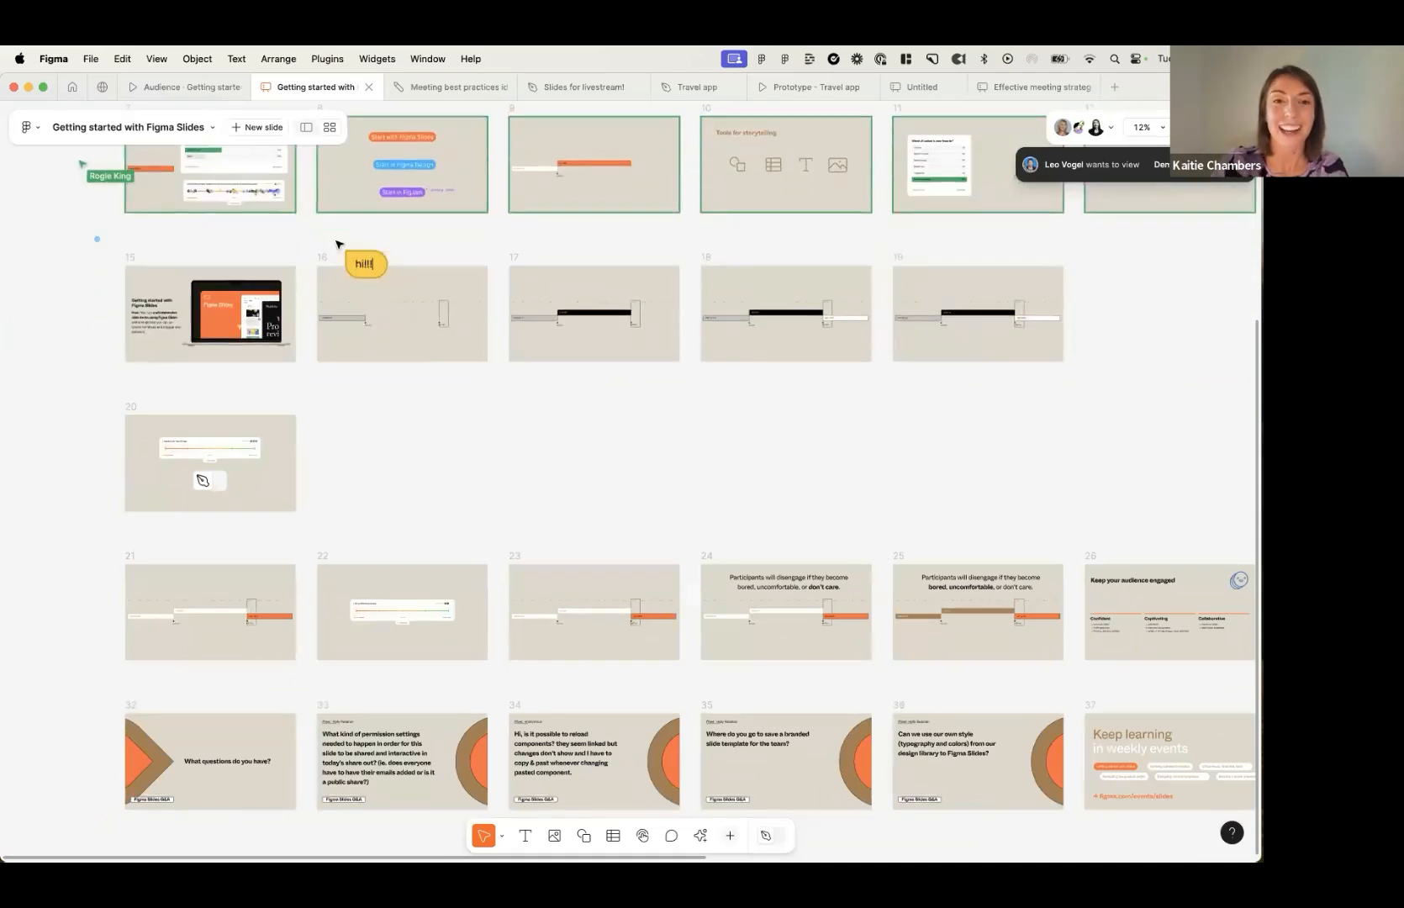
pyautogui.scroll(3, 339, 244)
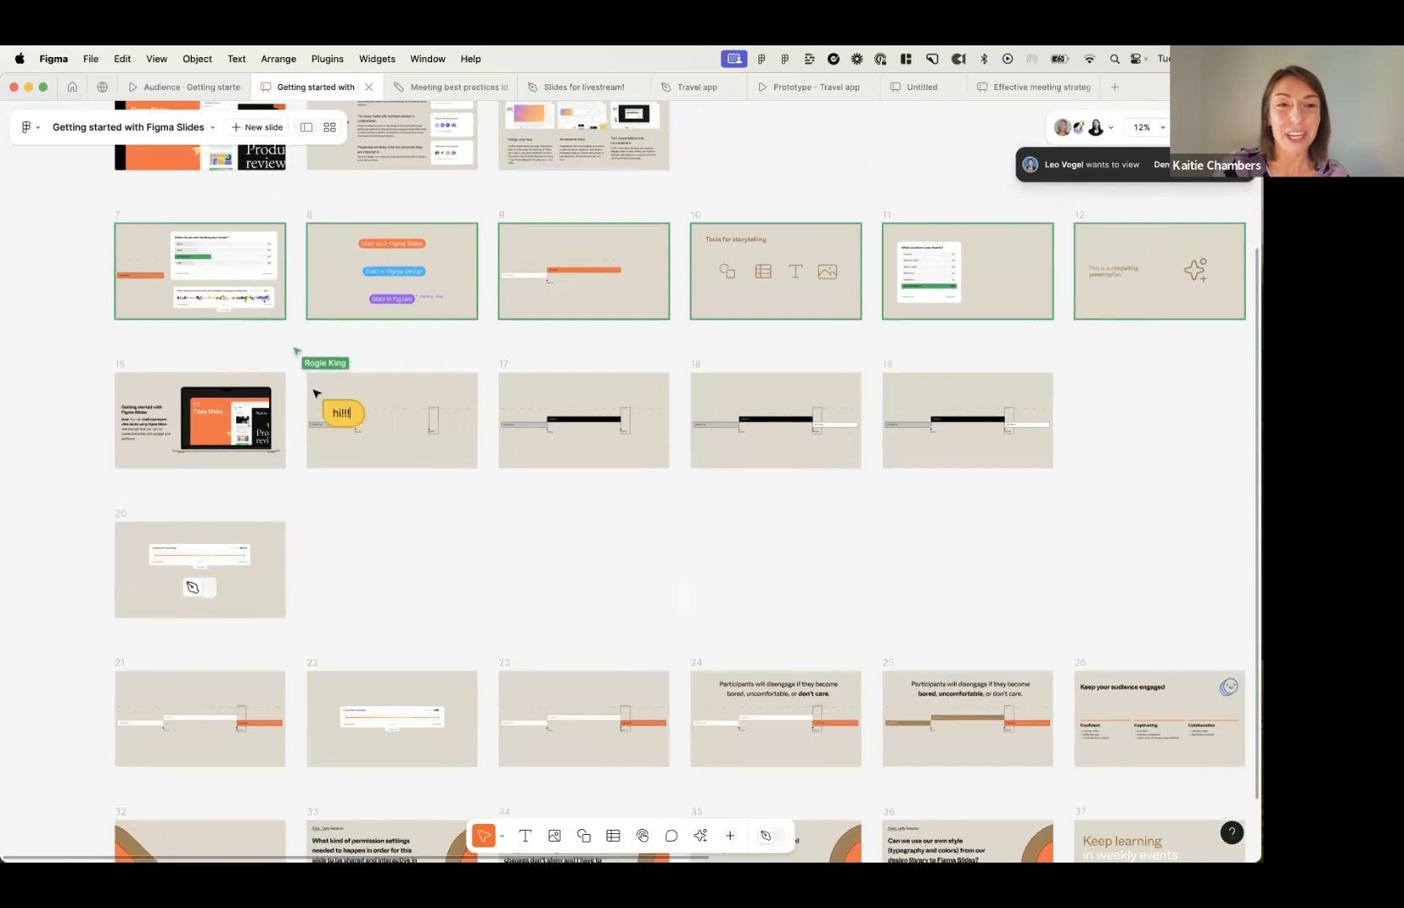